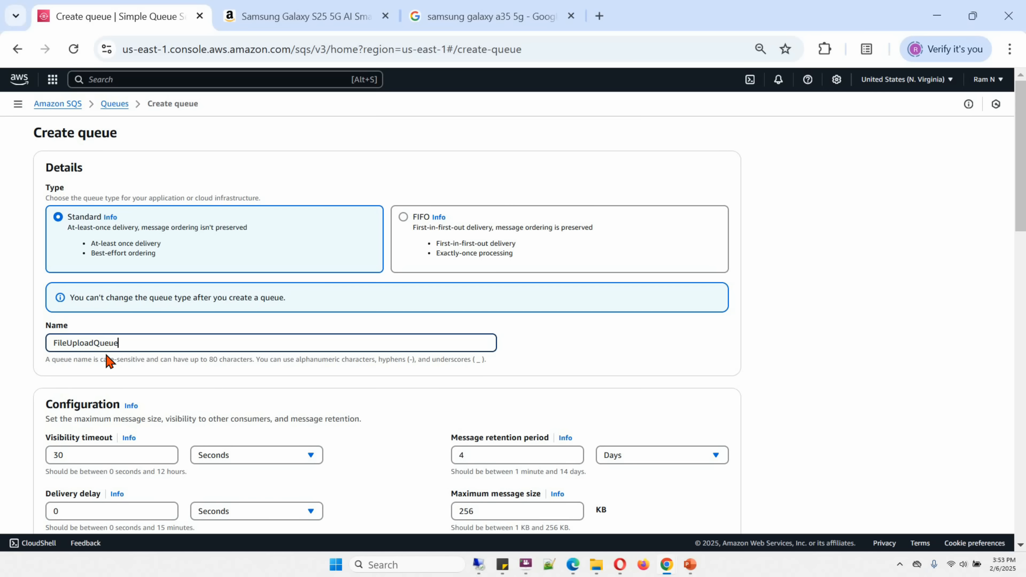
Create the standard queue FileUploadQueue with the default configuration and return to the list of queues.
scroll(1021, 243, "down", 6)
left_click_drag(1022, 269, 1005, 506)
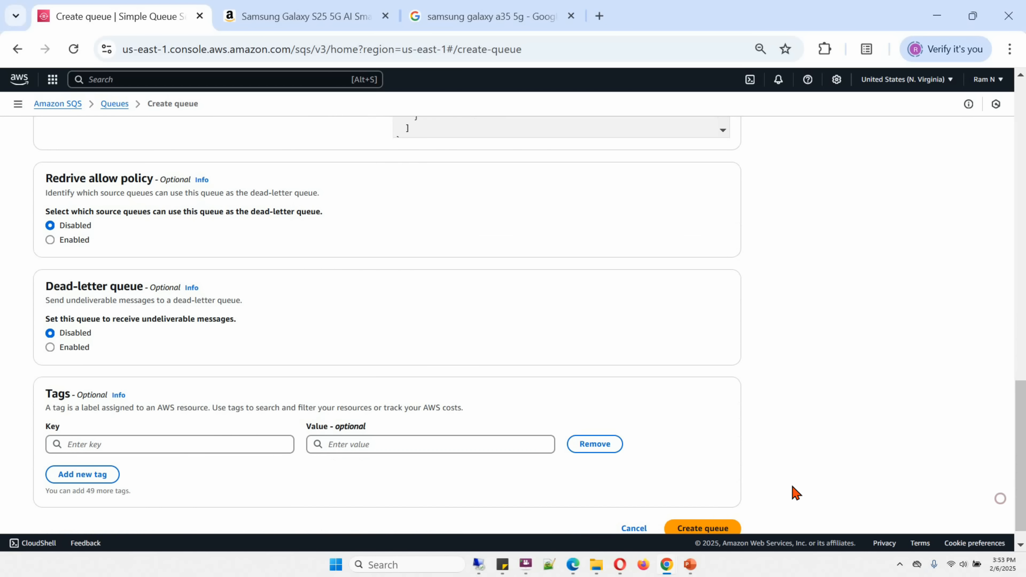
scroll(839, 479, "down", 1)
left_click(714, 505)
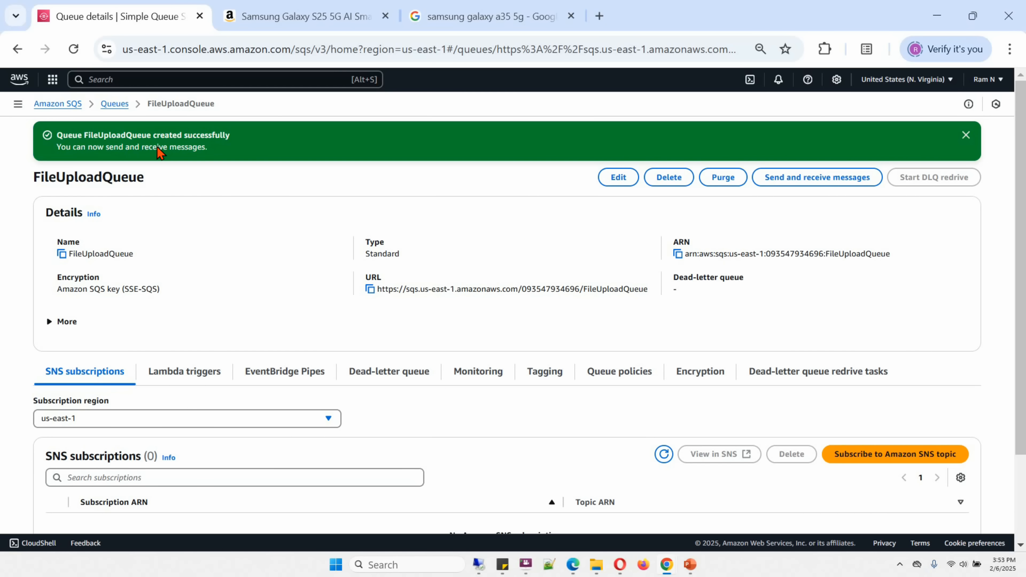
left_click(117, 104)
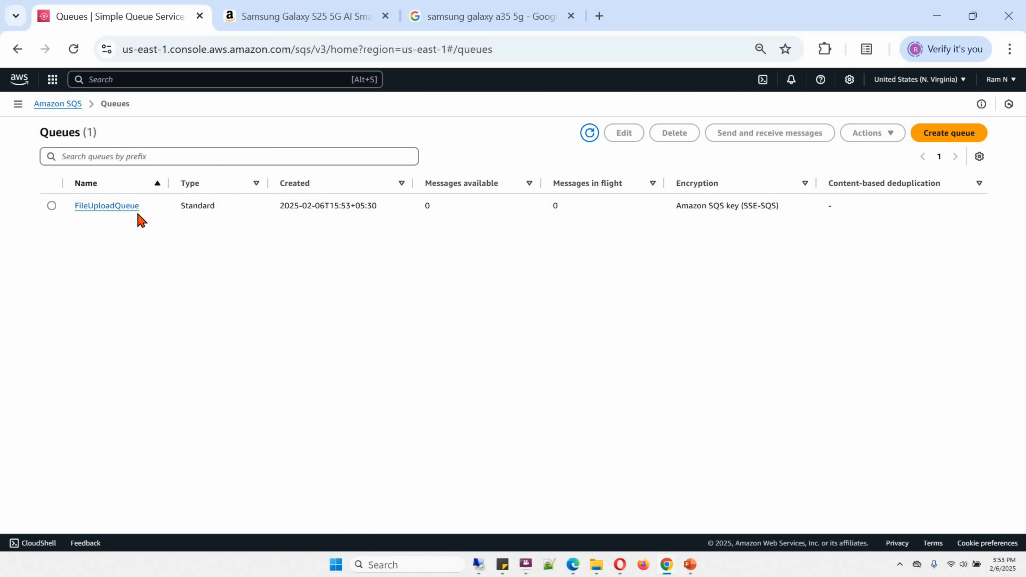
Switch to the S3 service and open the properties of the bucket rambucket12345.
left_click(99, 80)
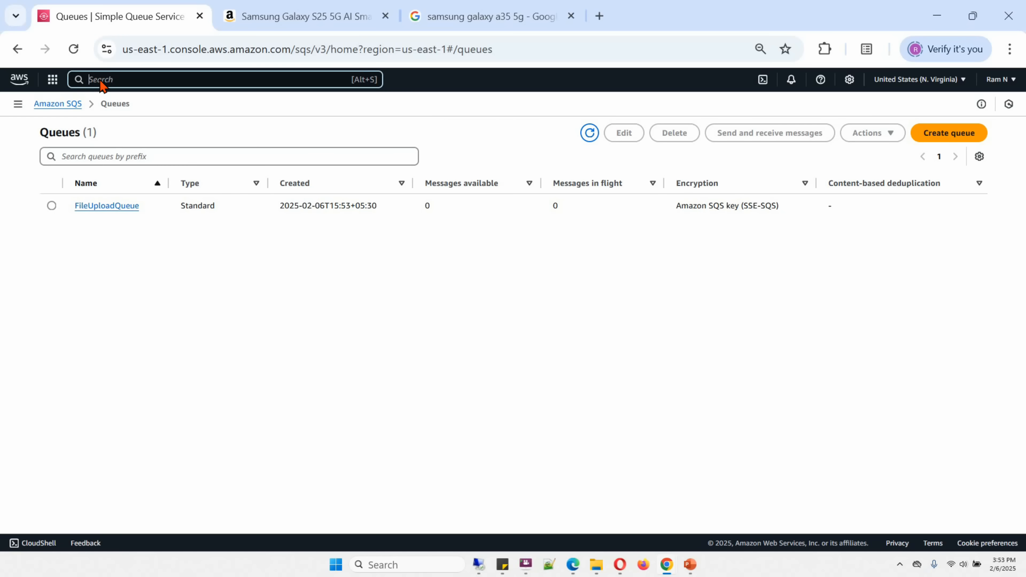
type("s3")
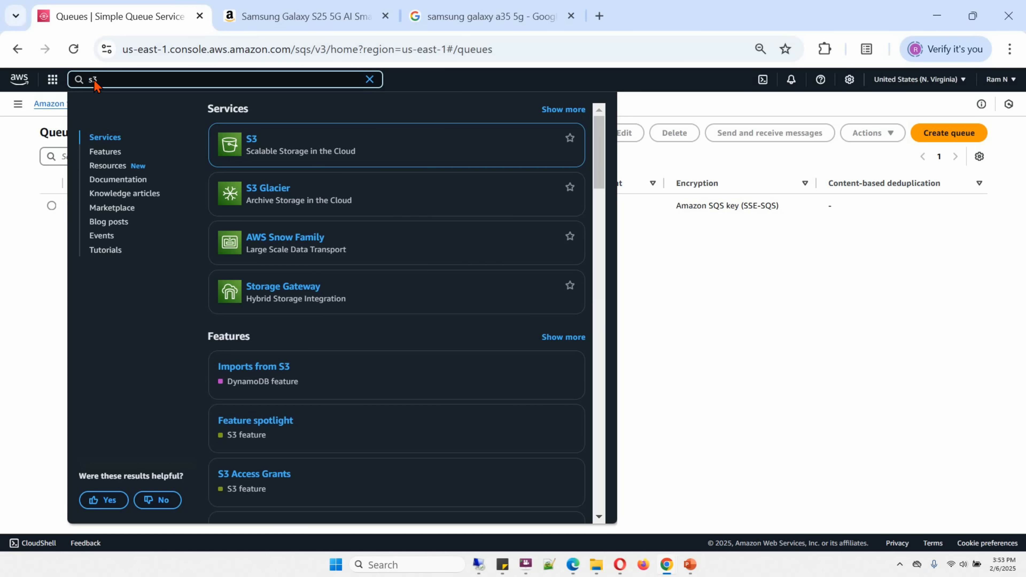
left_click(251, 140)
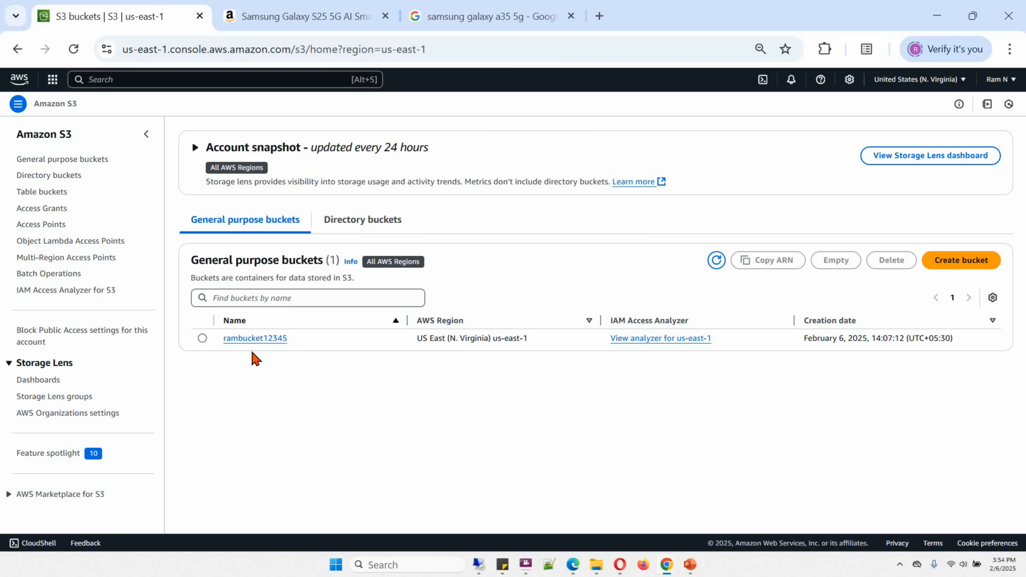
left_click(262, 339)
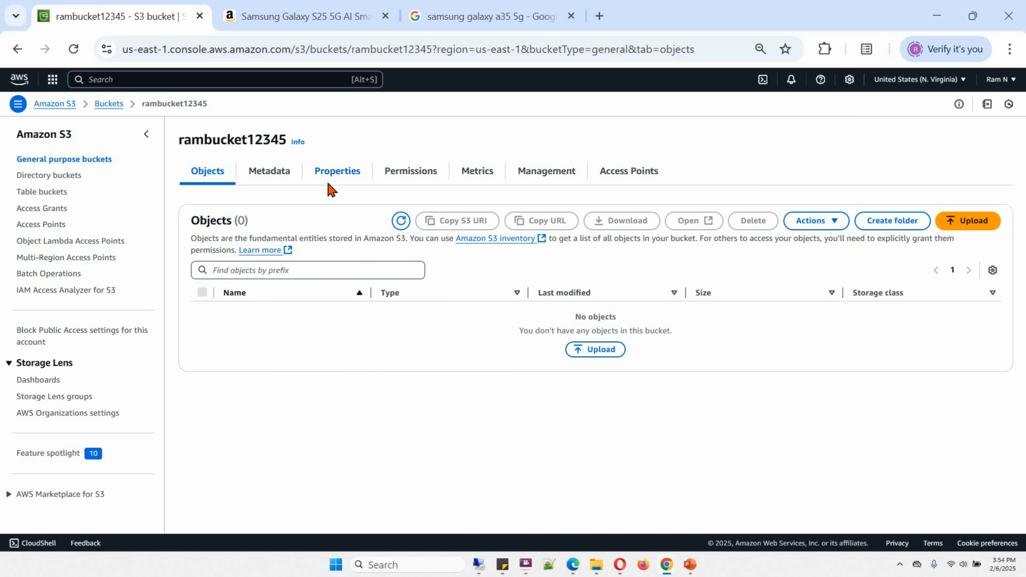
left_click(337, 171)
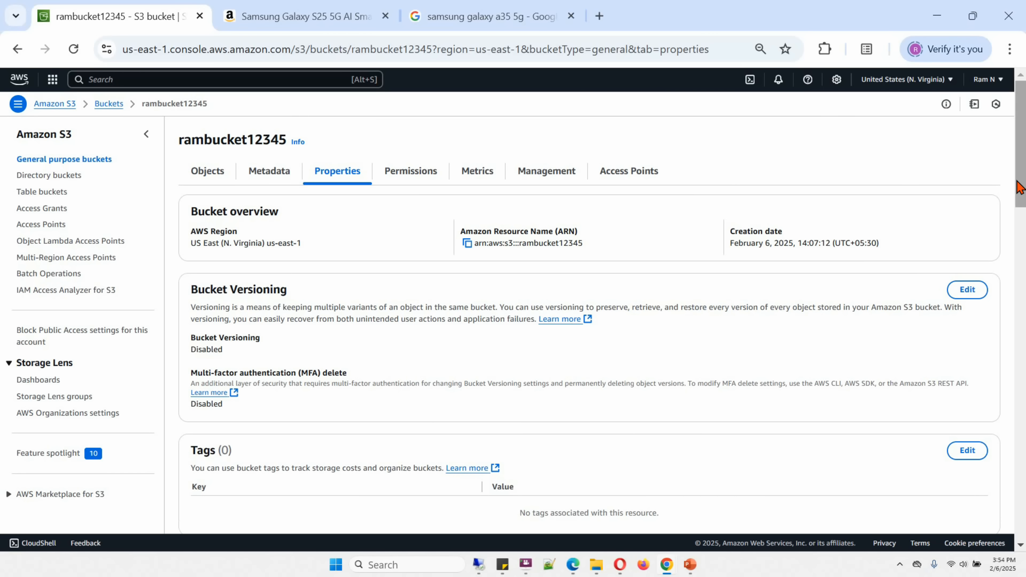
Start a new event notification for the bucket with a name beginning with "File", and include all object create events.
left_click_drag(1021, 181, 1022, 390)
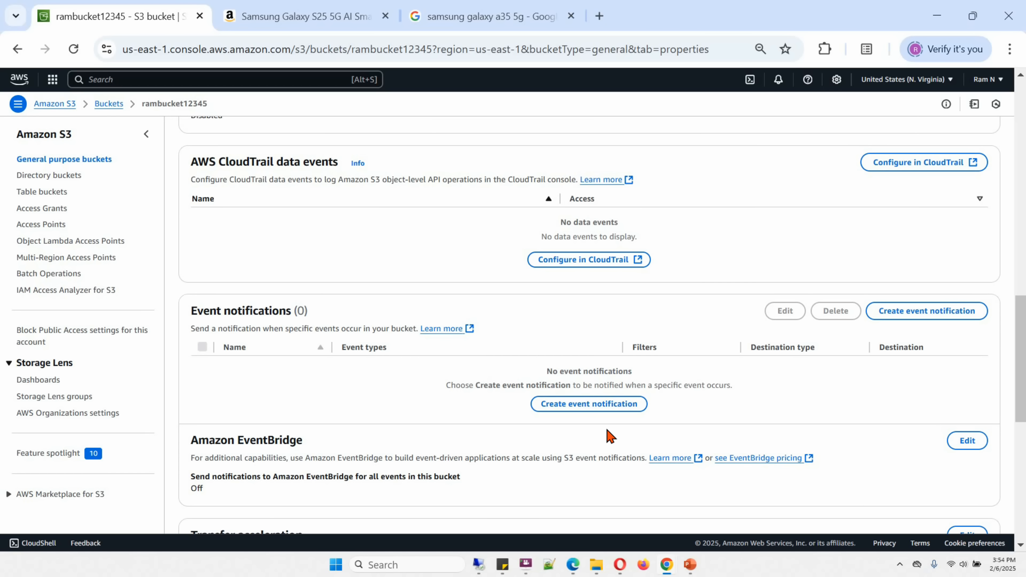
left_click(617, 411)
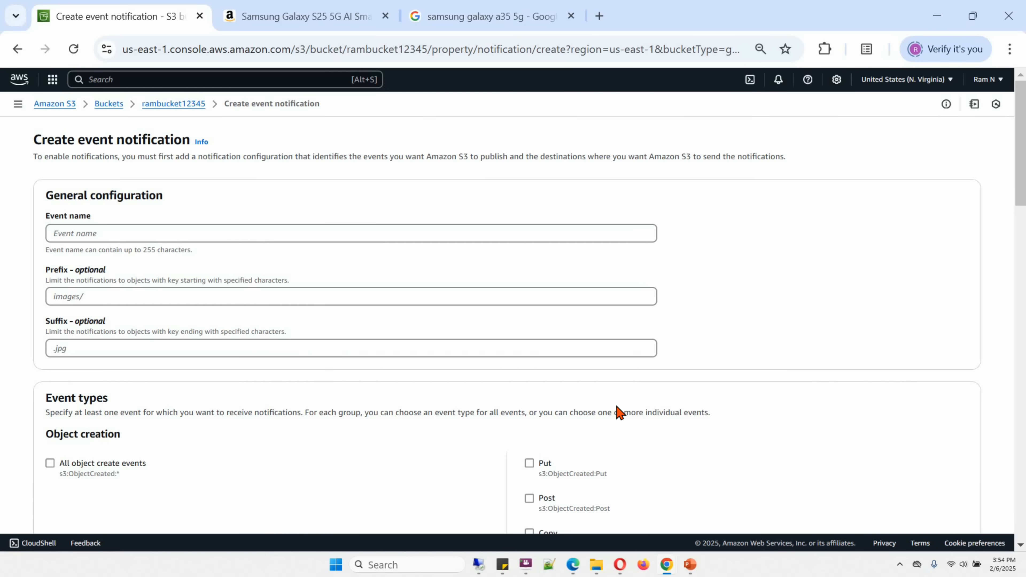
left_click(99, 233)
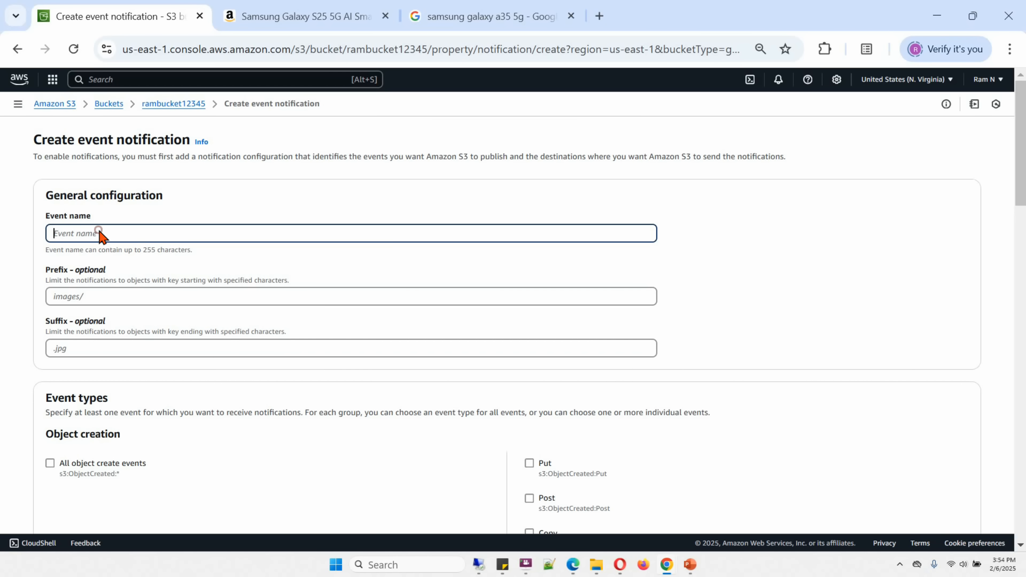
type("FileEvent")
left_click_drag(1025, 175, 1025, 236)
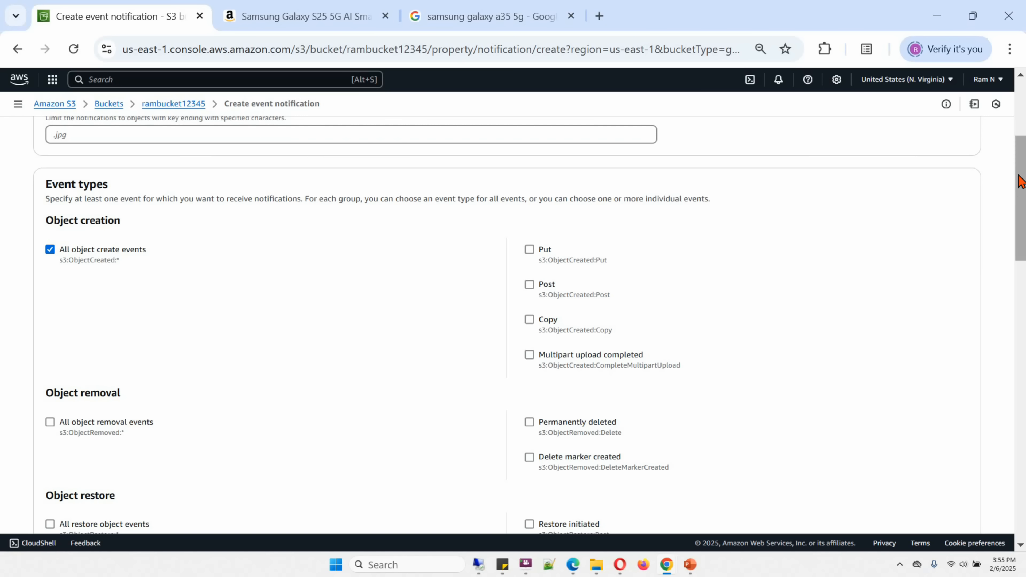
Set the notification's destination to the SQS queue FileUploadQueue and try to save the changes.
left_click_drag(1021, 180, 997, 456)
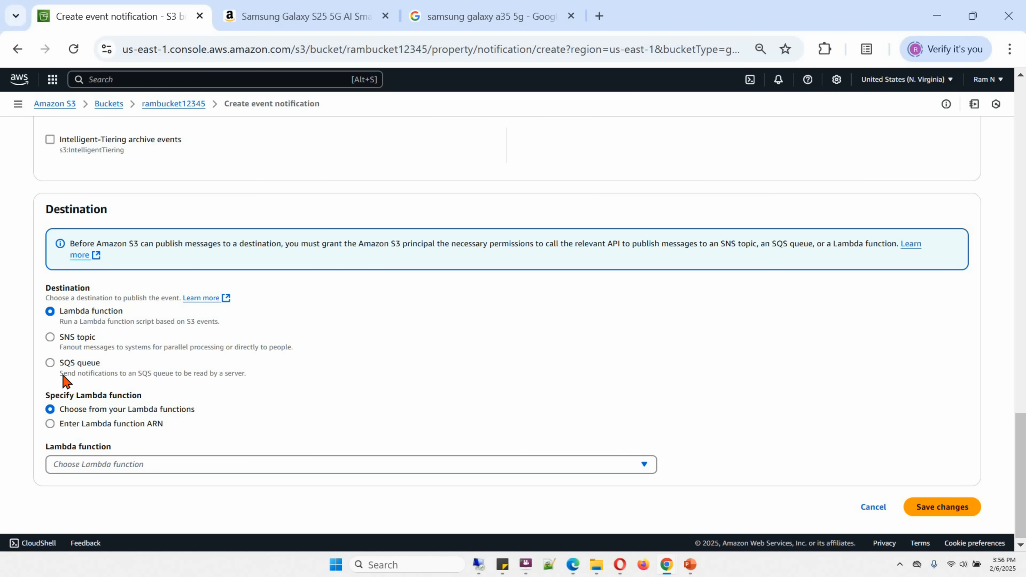
left_click(51, 364)
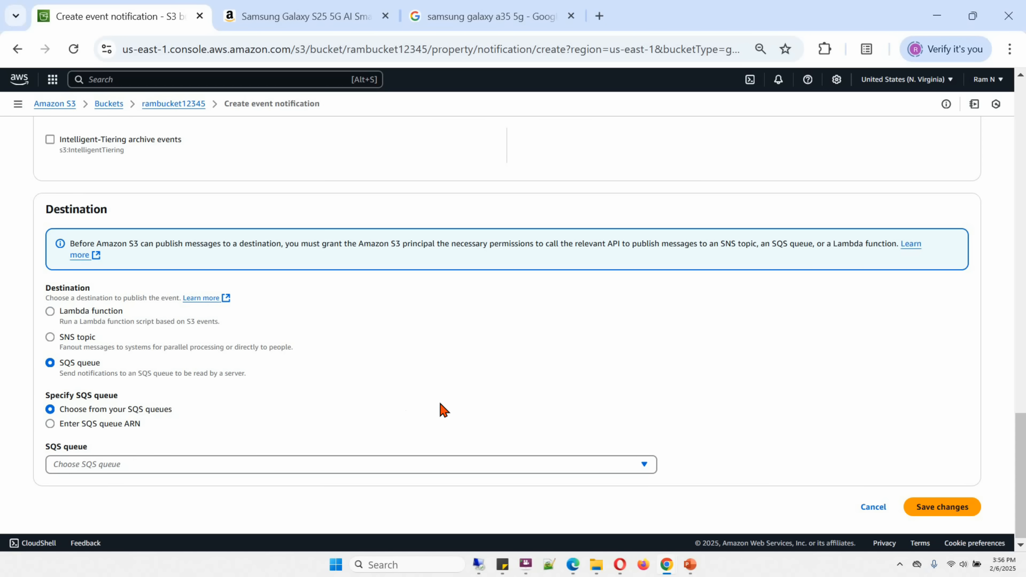
left_click(646, 466)
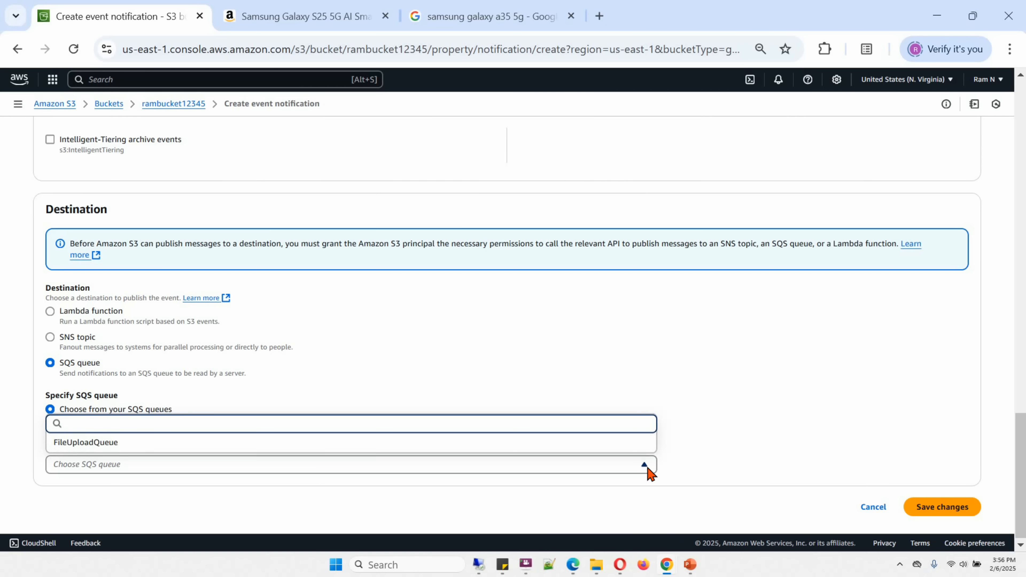
left_click(113, 447)
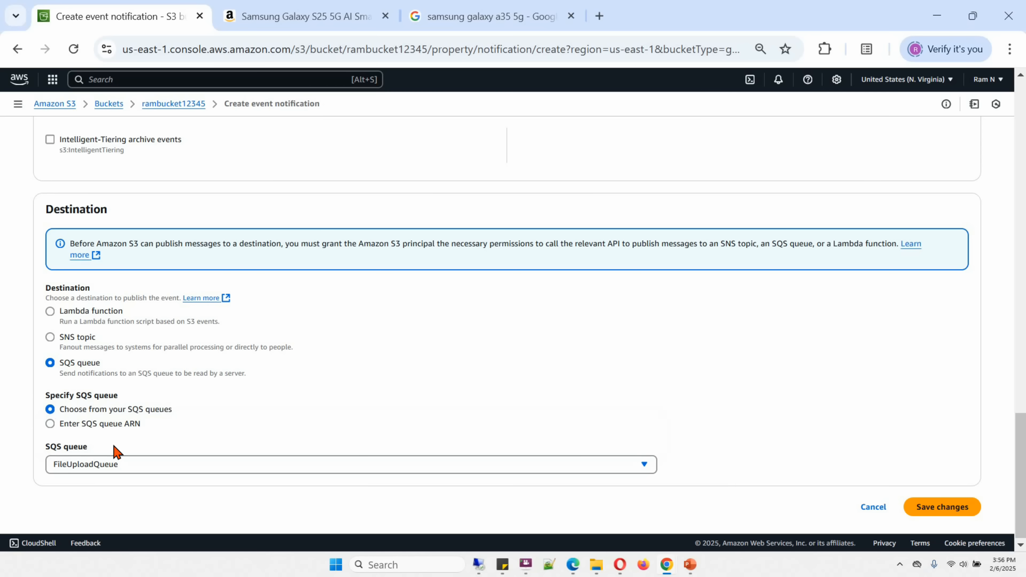
left_click(935, 510)
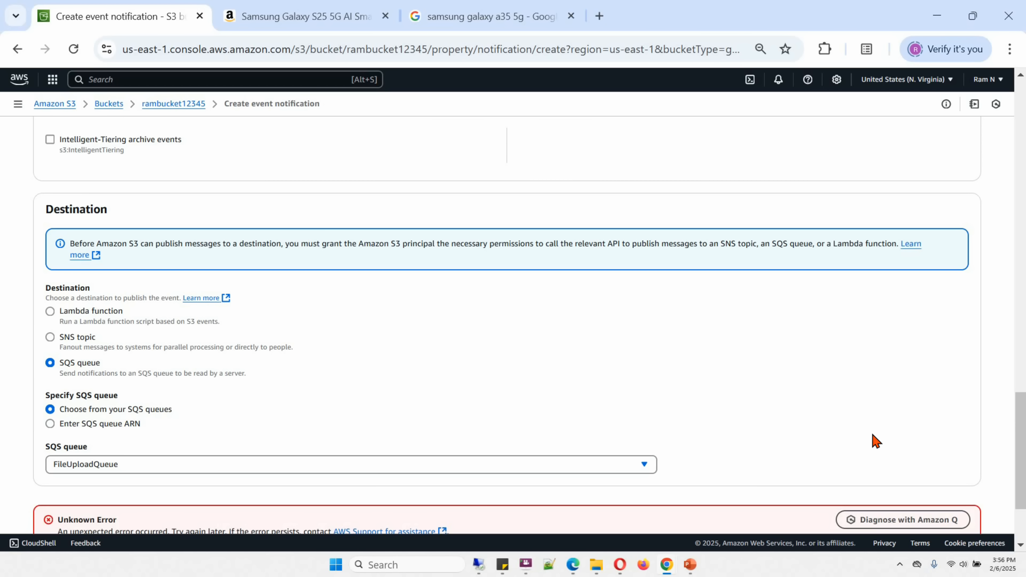
scroll(98, 420, "down", 3)
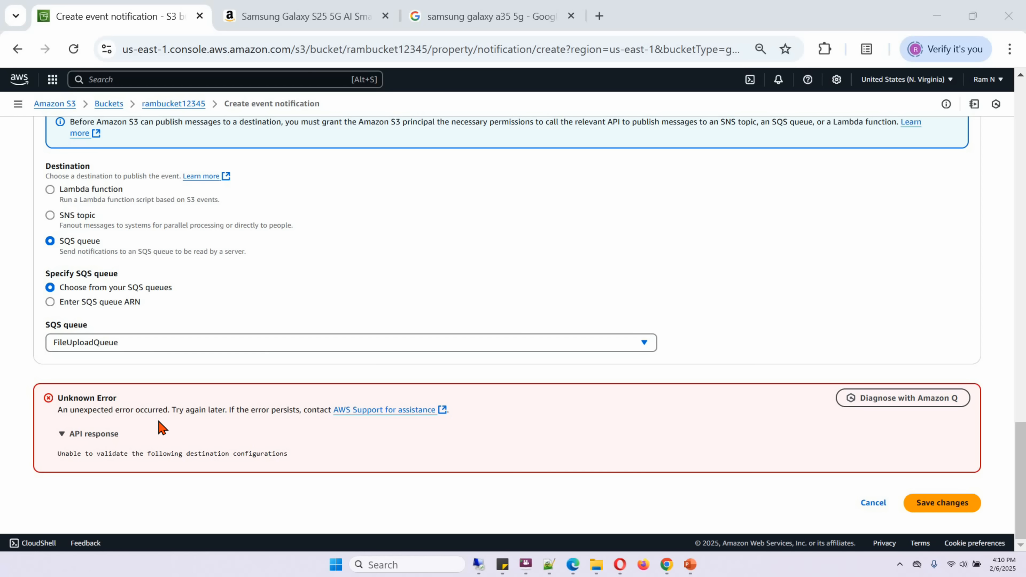
Duplicate the browser tab and use the copy to open FileUploadQueue in the SQS service for editing.
right_click(115, 18)
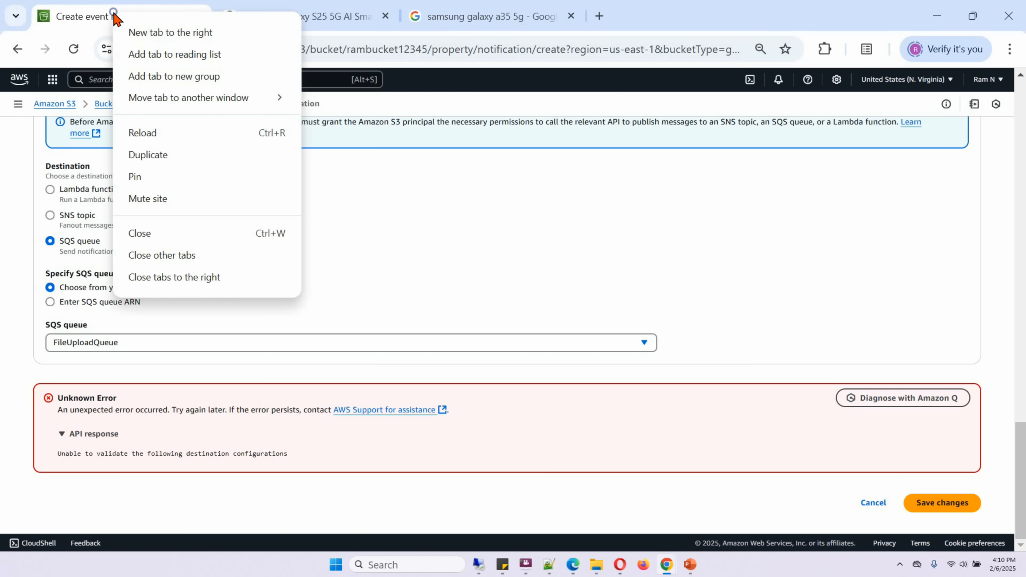
left_click(146, 164)
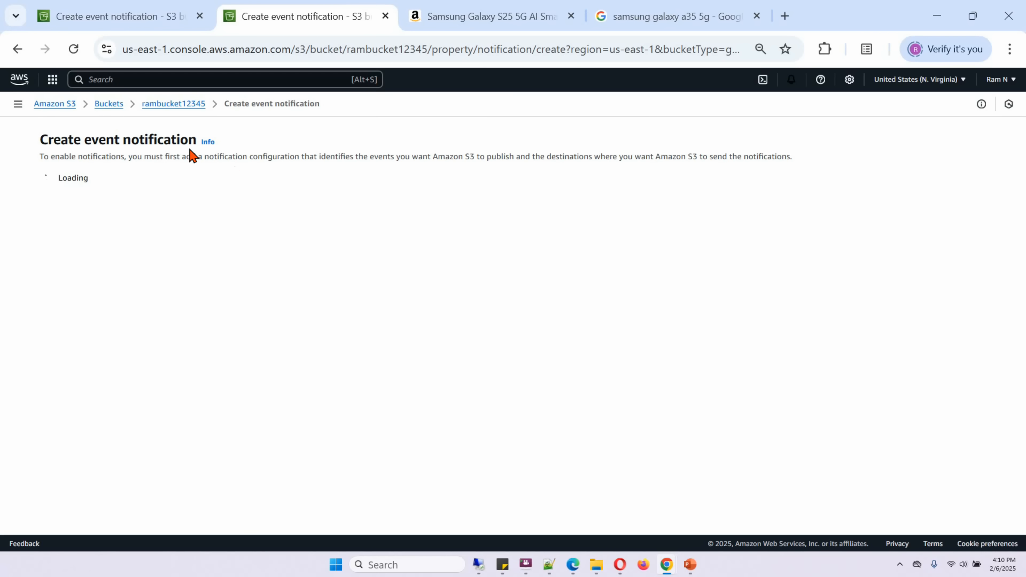
left_click(97, 79)
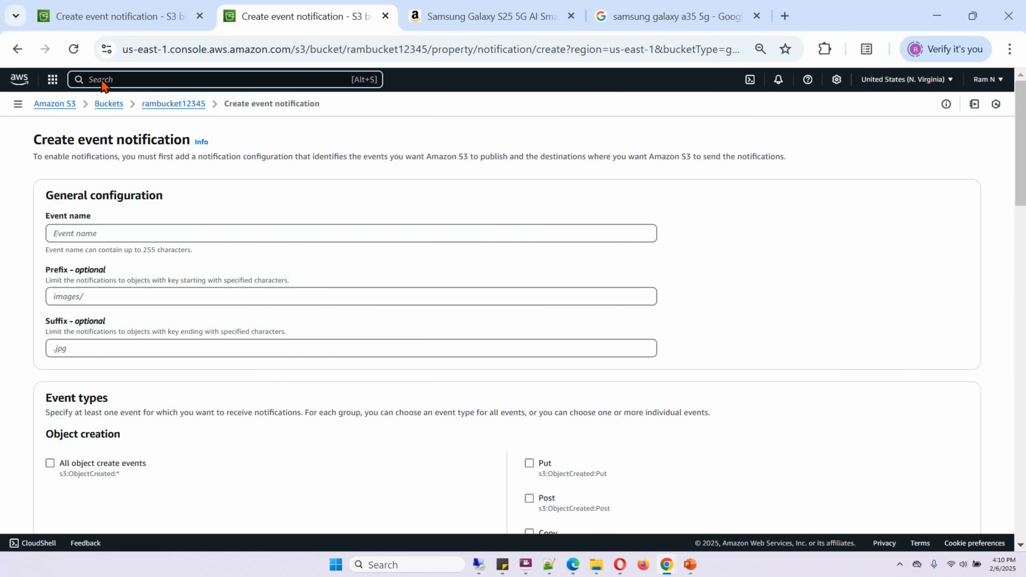
type("sqs")
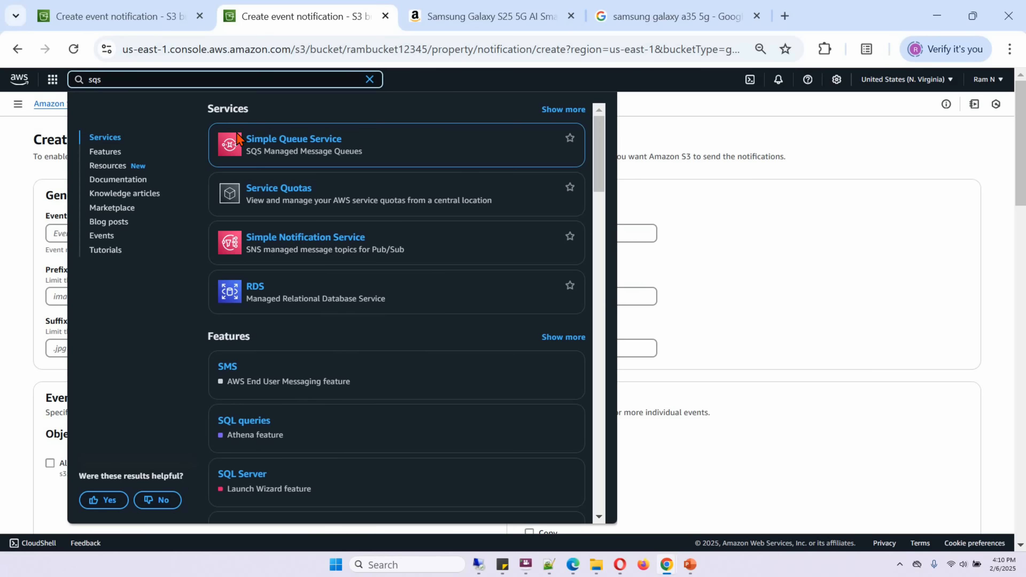
left_click(341, 140)
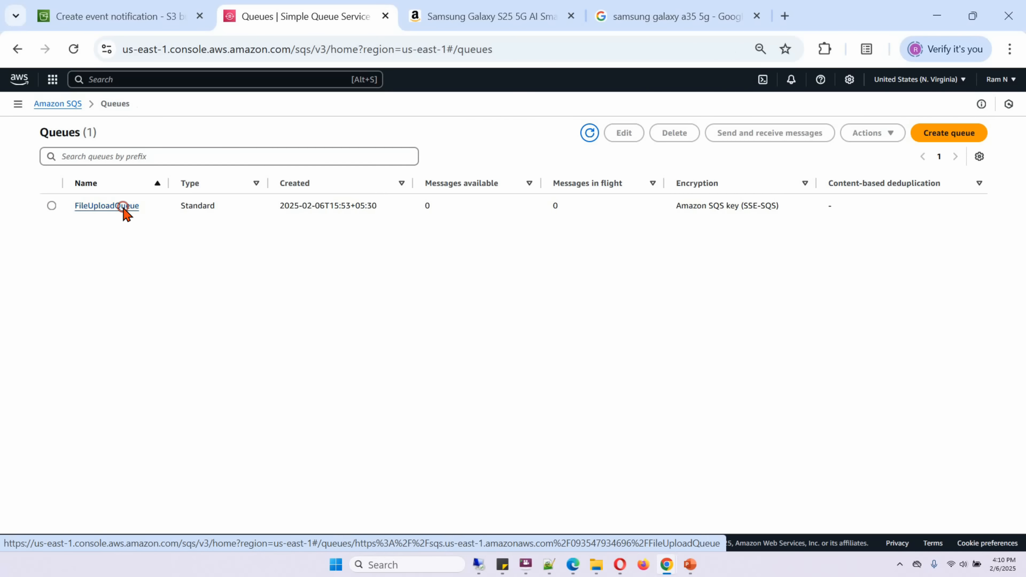
left_click(123, 207)
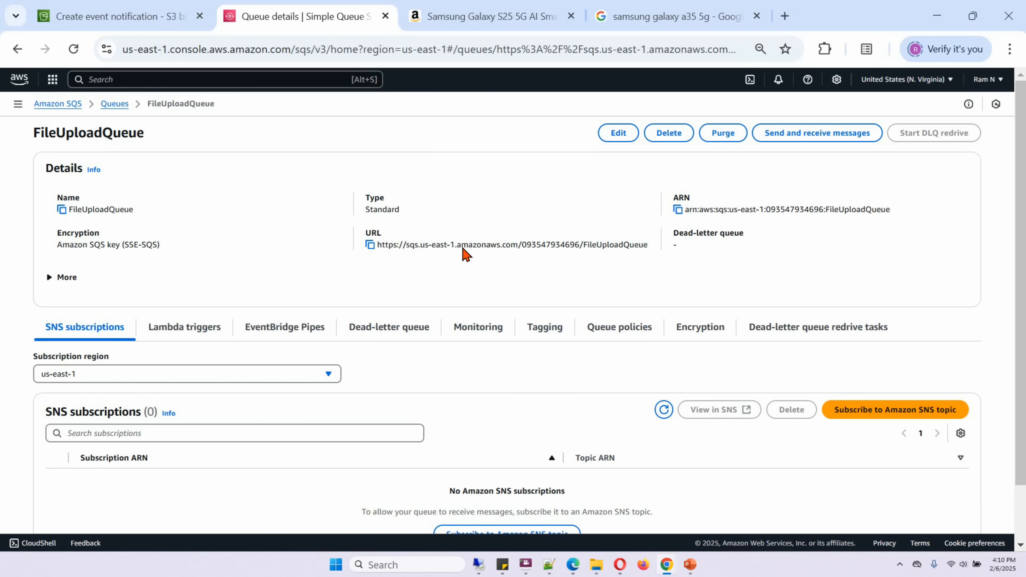
left_click(621, 134)
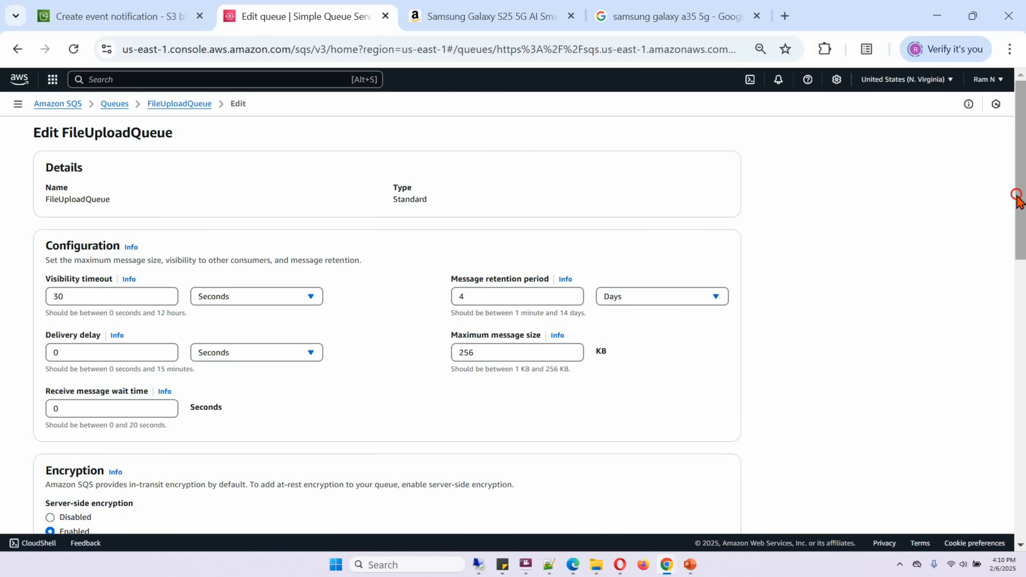
Open the policy generator from the queue's access policy and set the statement's principal to *.
left_click_drag(1019, 197, 1016, 362)
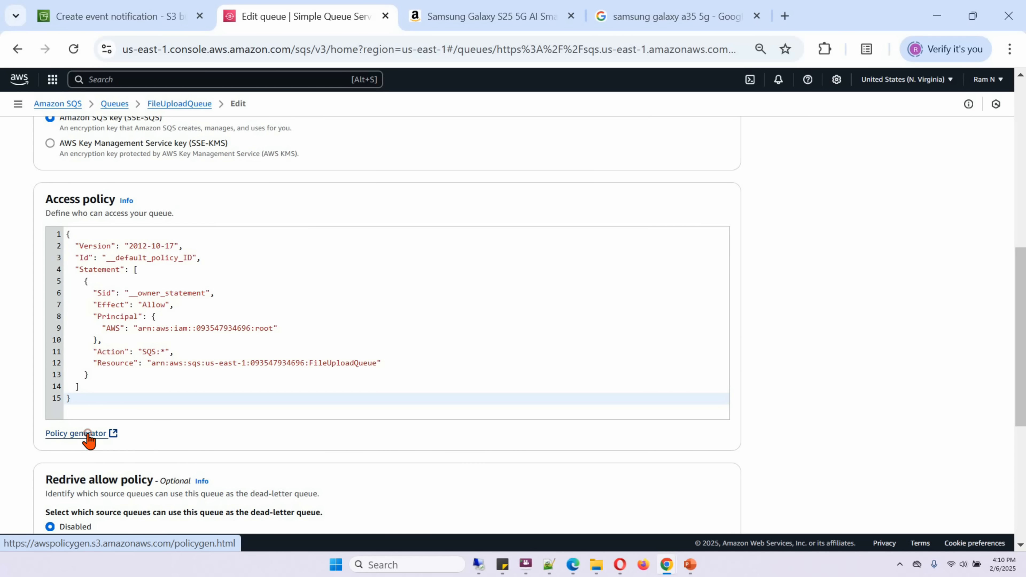
left_click(77, 434)
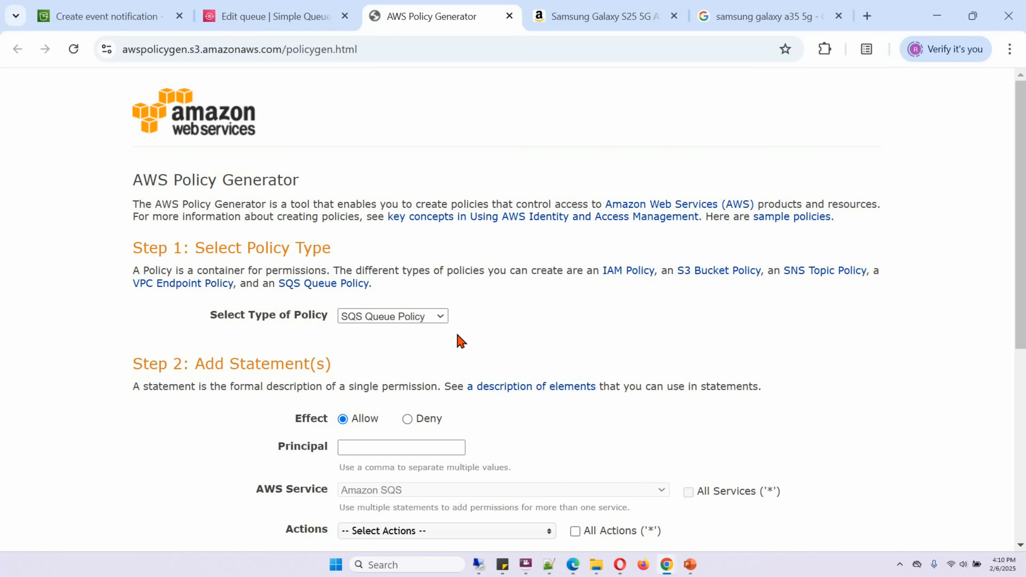
left_click_drag(1019, 247, 1020, 299)
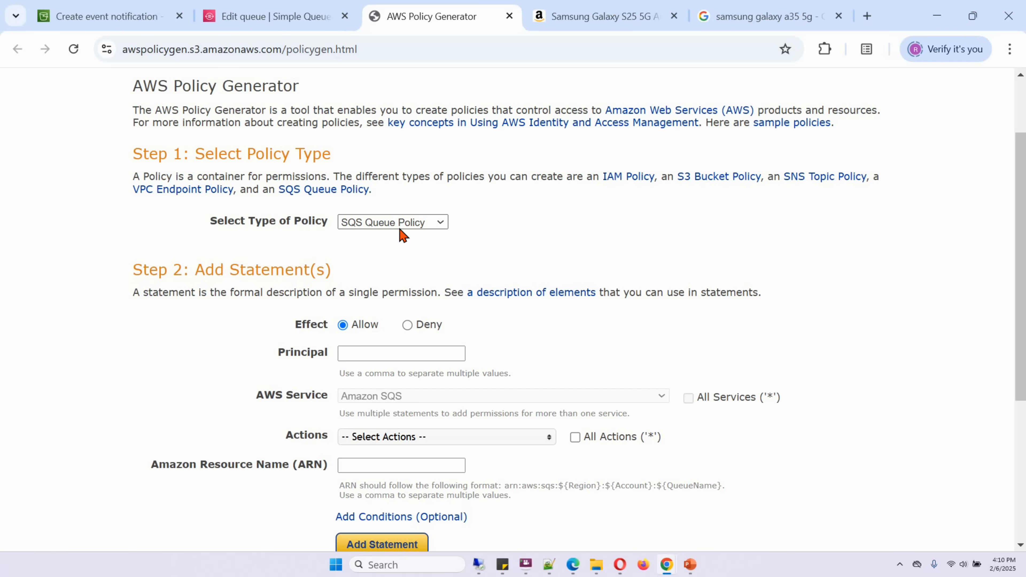
left_click(380, 354)
type("*")
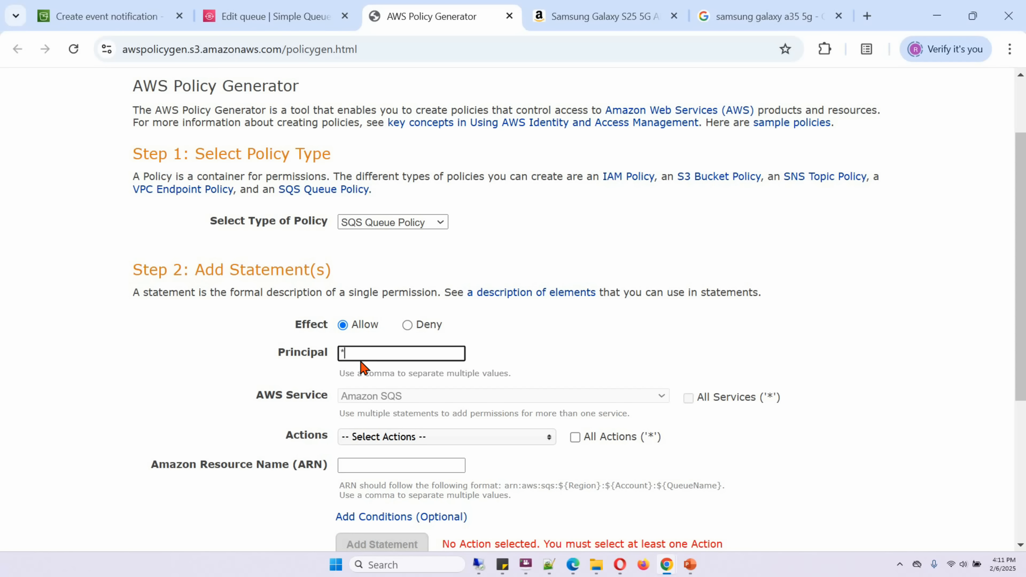
Select SendMessage as the only allowed action for the SQS queue policy statement.
scroll(1019, 377, "down", 1)
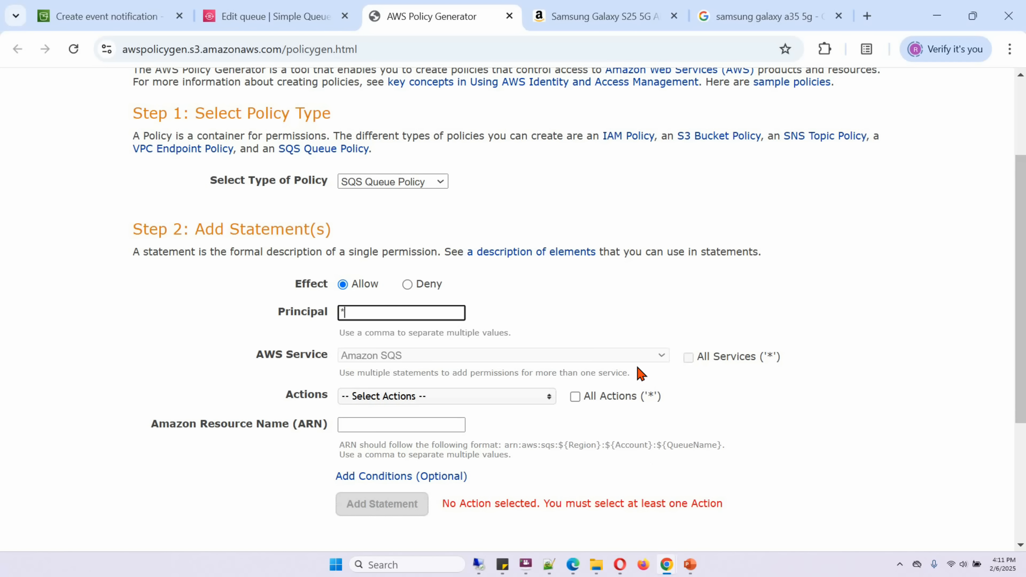
scroll(637, 368, "down", 2)
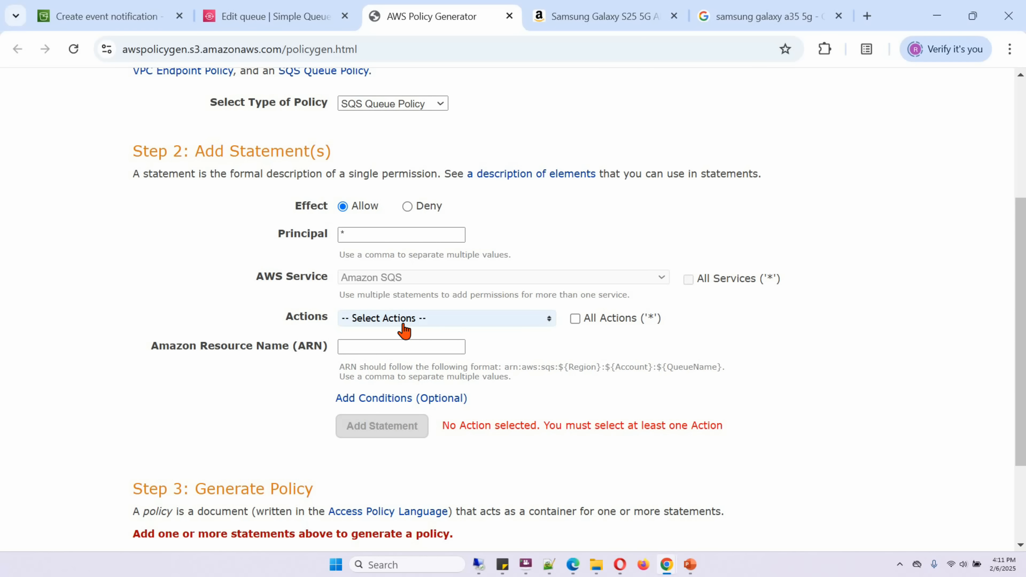
left_click(404, 325)
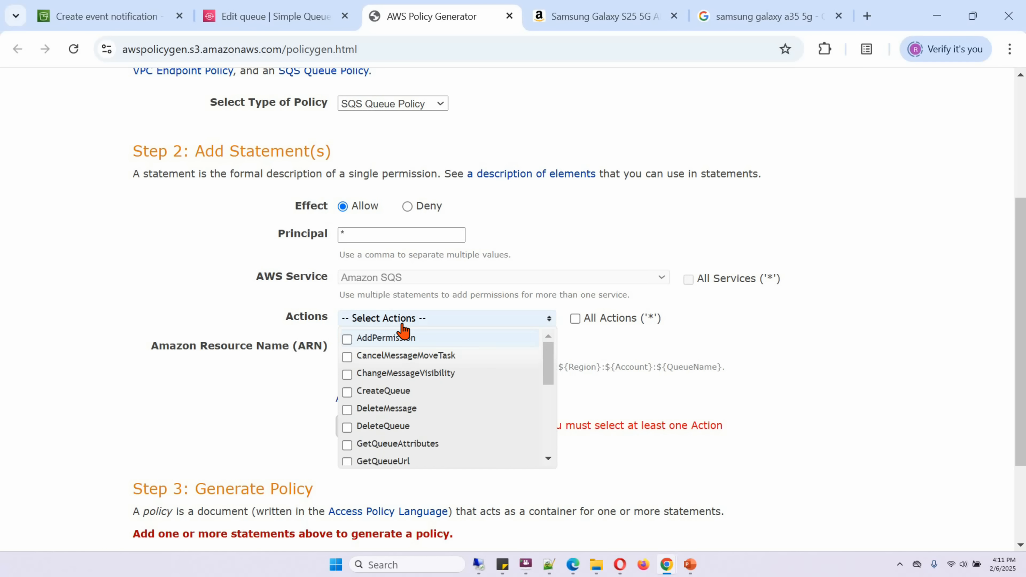
scroll(403, 340, "down", 4)
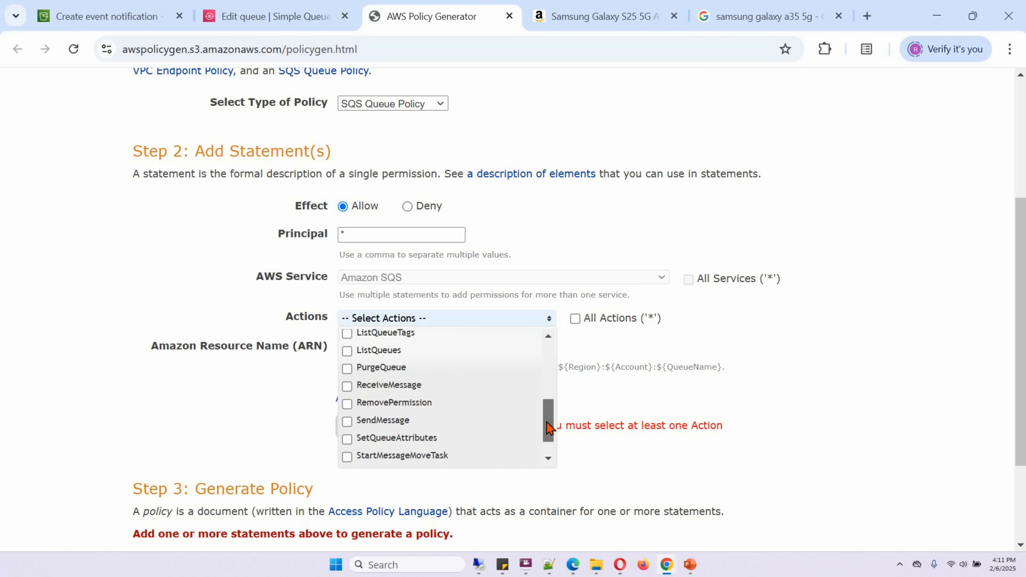
left_click(347, 425)
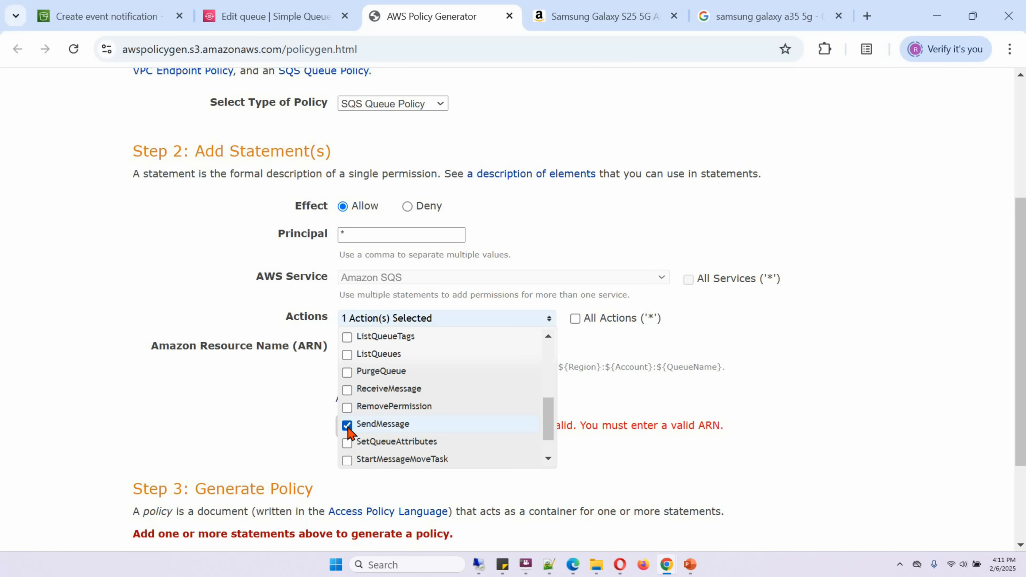
left_click(285, 401)
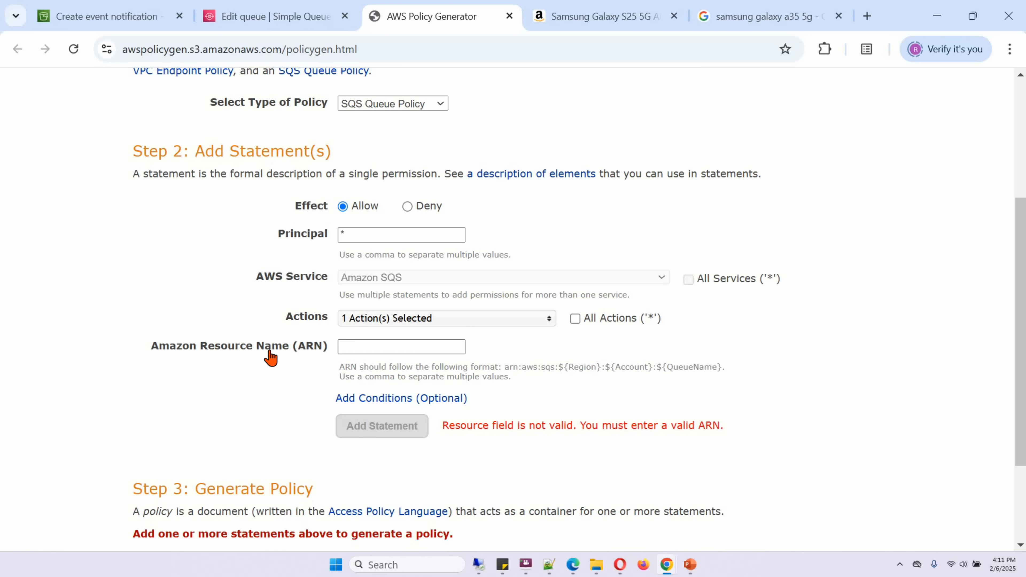
Copy FileUploadQueue's ARN from its access policy into the policy generator's resource name and add the statement.
left_click(241, 18)
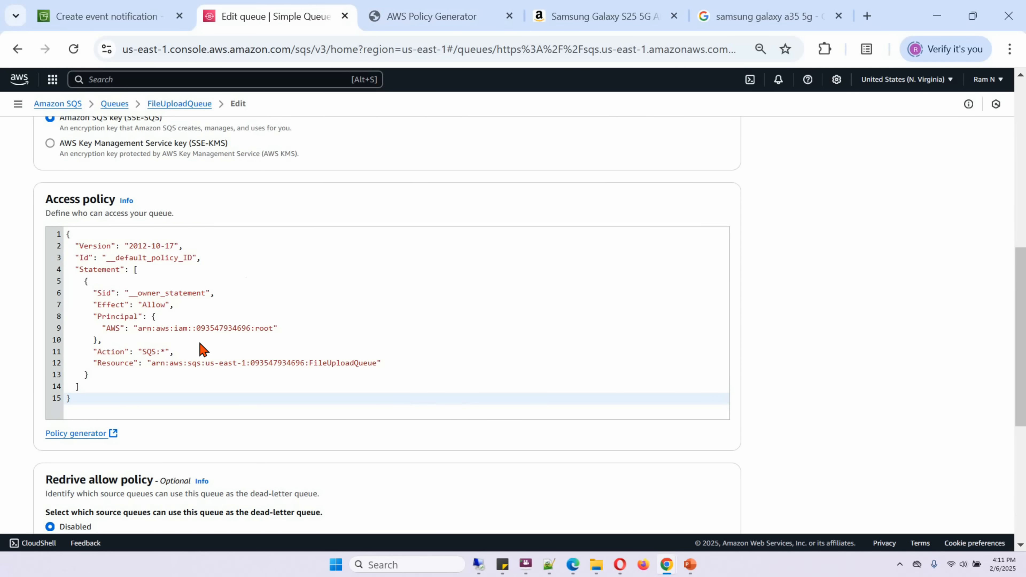
left_click(156, 365)
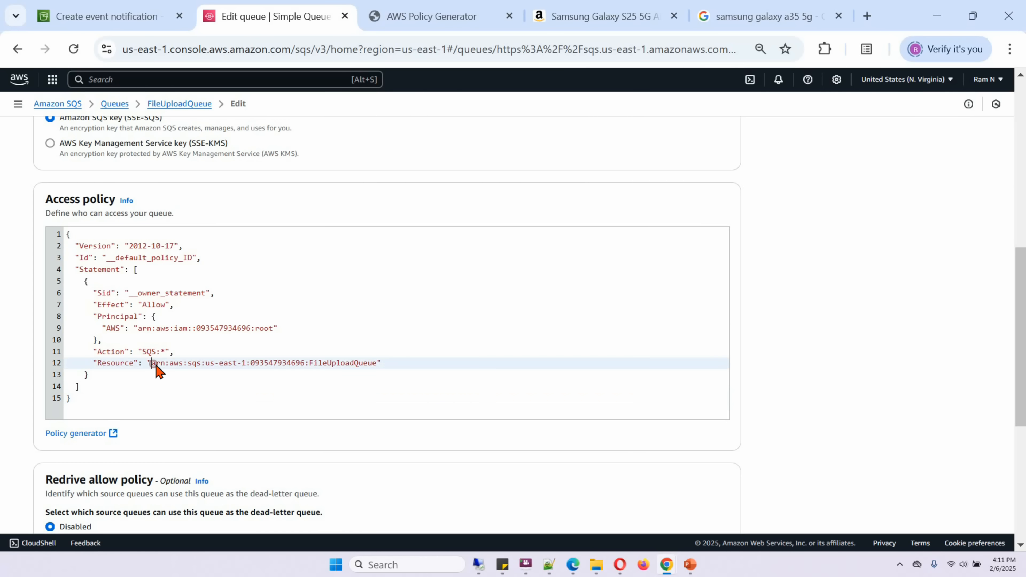
left_click_drag(156, 366, 352, 368)
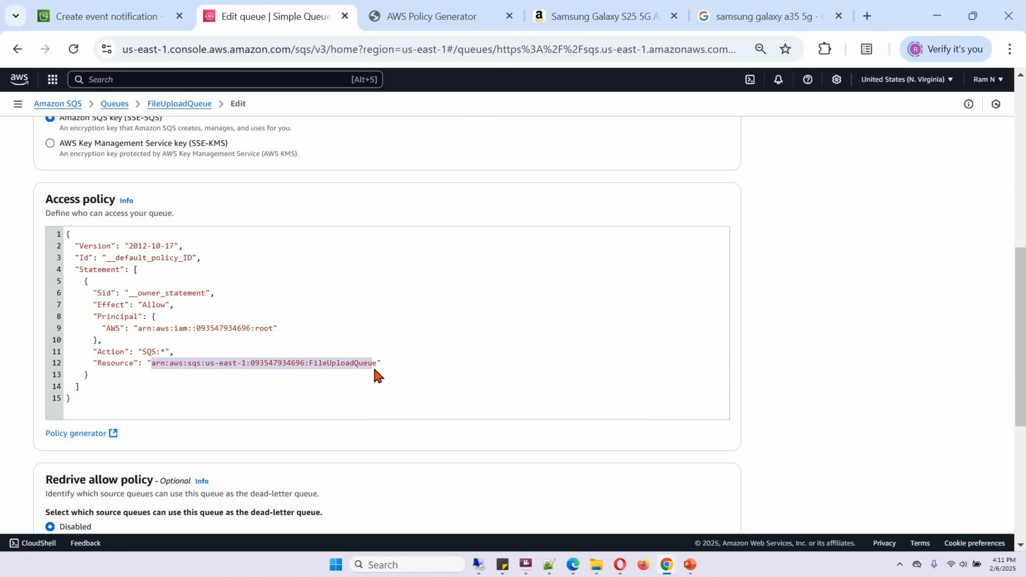
right_click(365, 364)
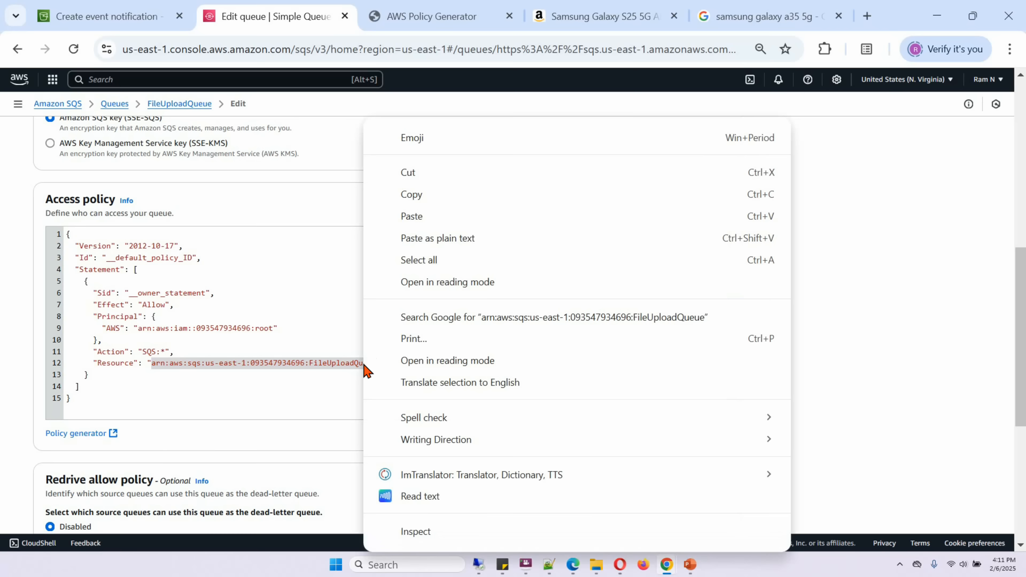
left_click(406, 198)
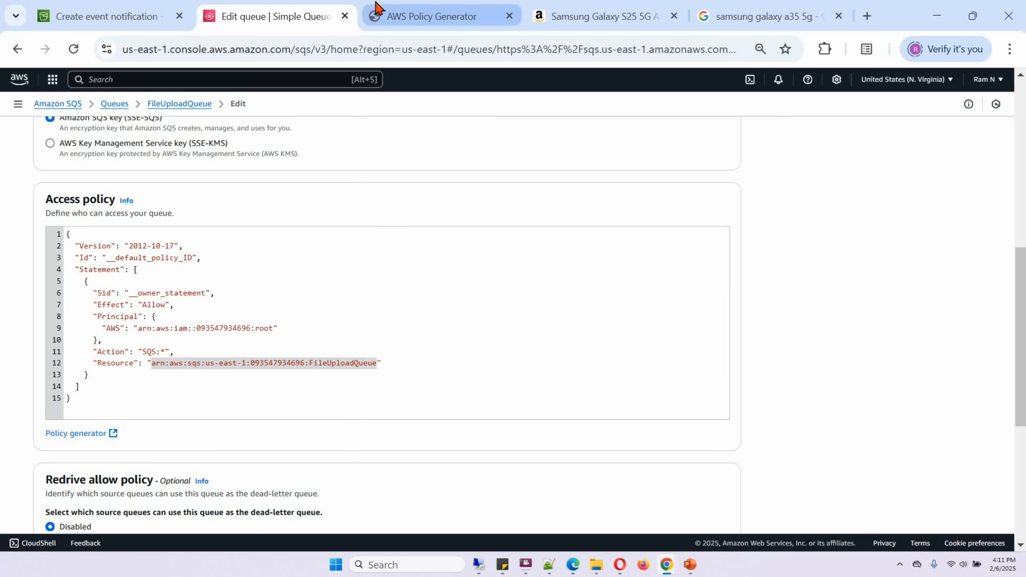
left_click(382, 12)
left_click(371, 348)
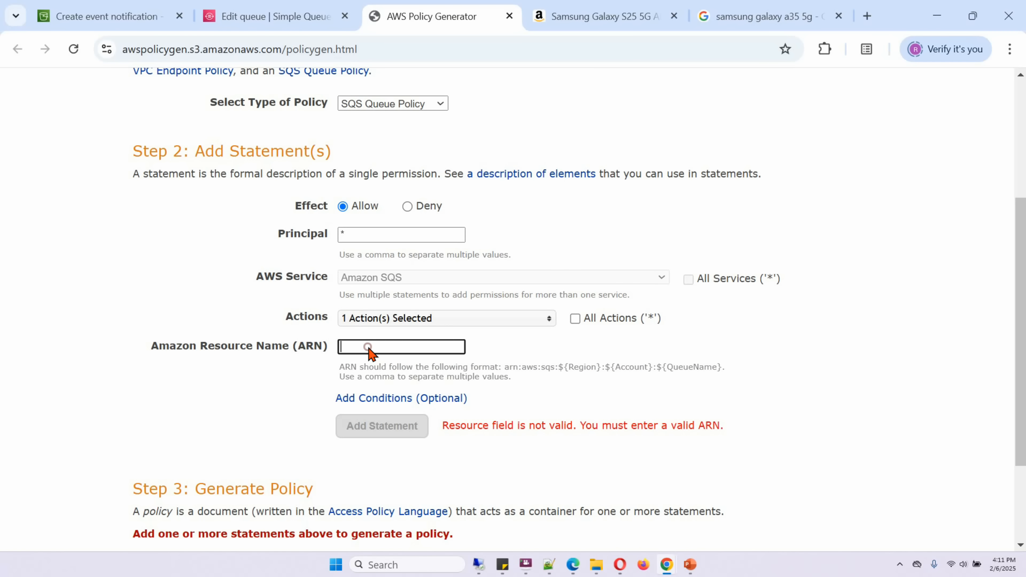
right_click(370, 348)
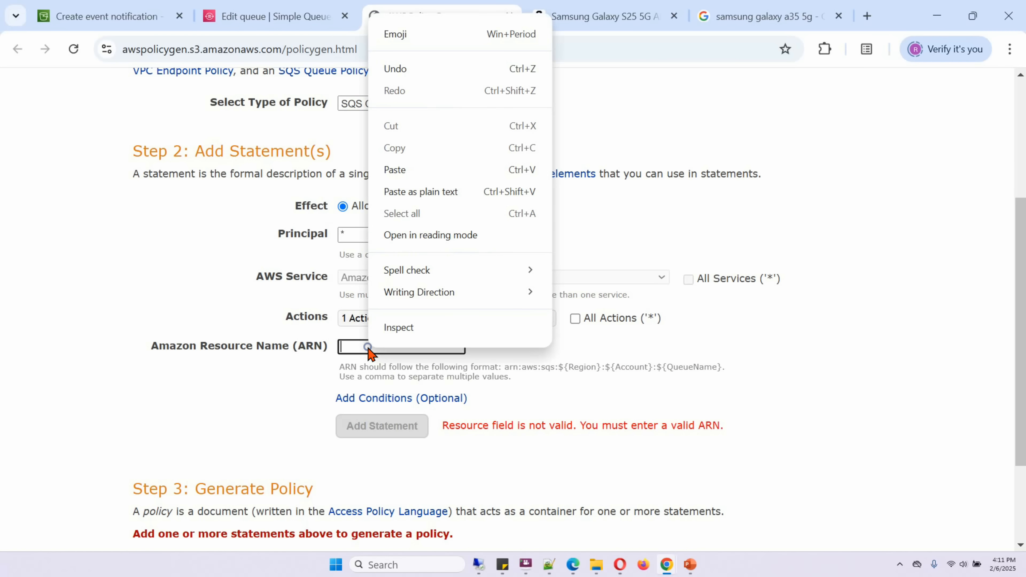
left_click(394, 170)
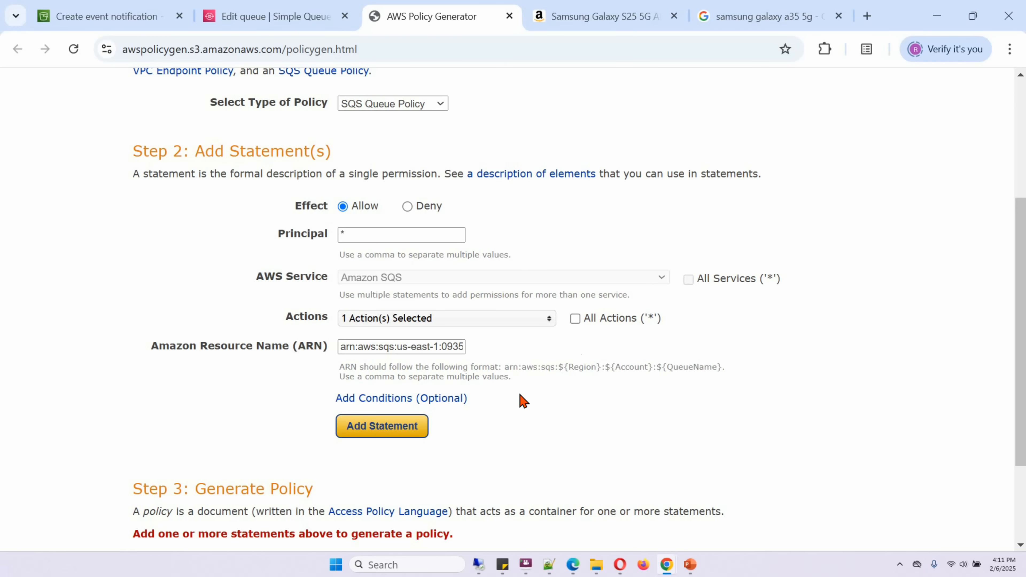
left_click(376, 428)
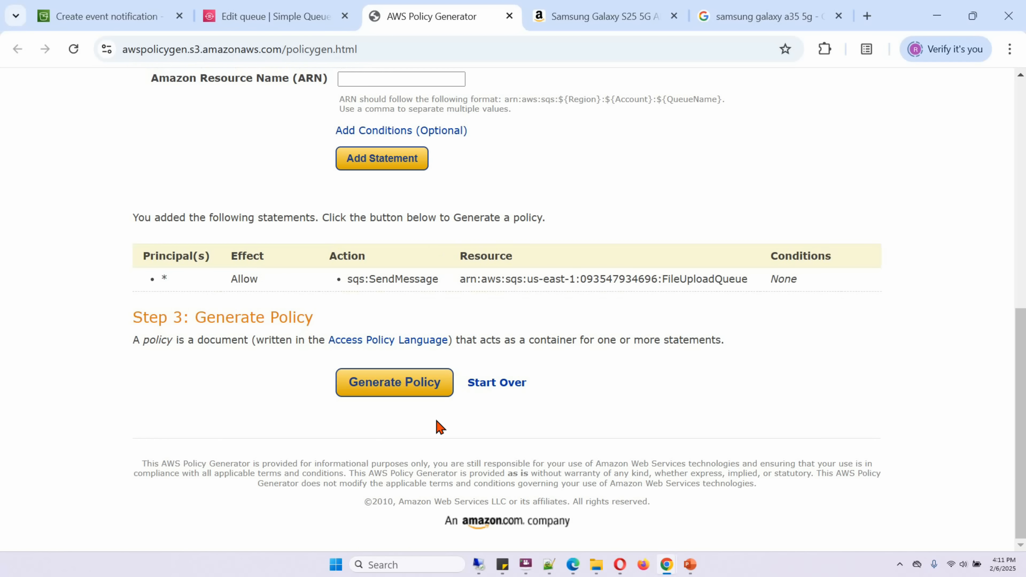
Generate the SQS queue policy from the added statement and copy the complete JSON document.
left_click(398, 389)
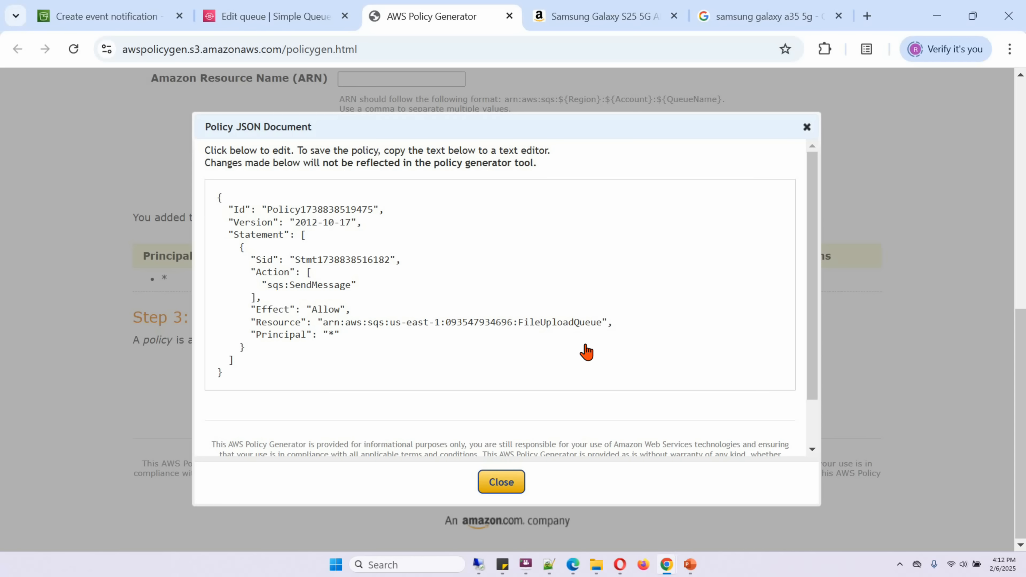
left_click_drag(227, 201, 287, 378)
right_click(294, 276)
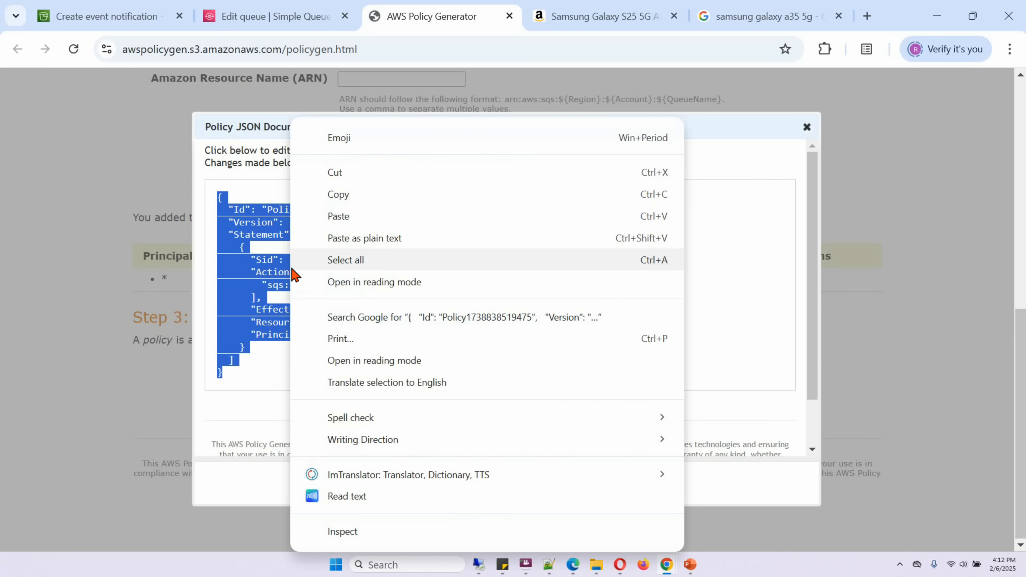
left_click(335, 194)
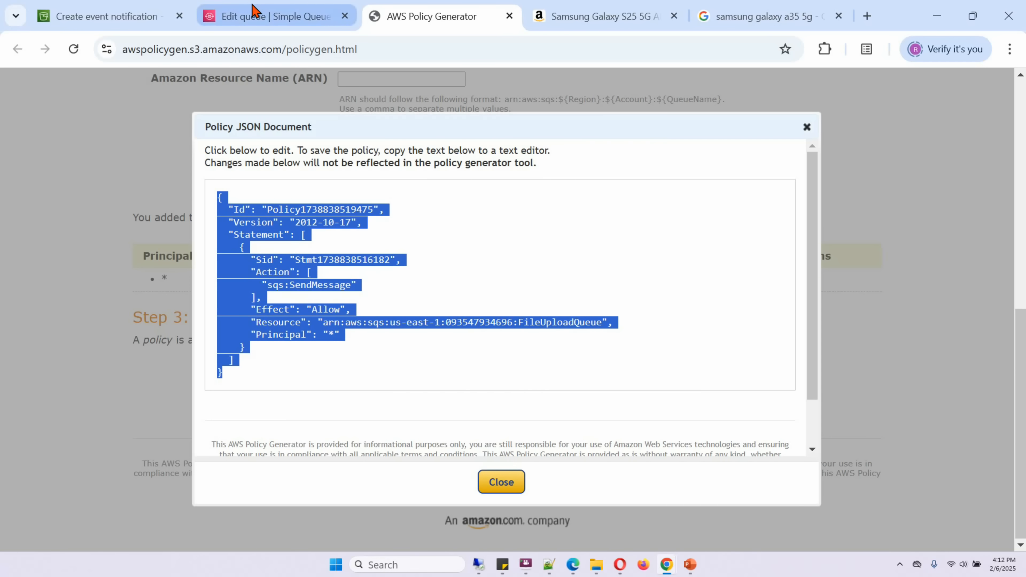
Replace FileUploadQueue's entire access policy with the copied JSON and save the queue.
left_click(255, 17)
left_click(261, 306)
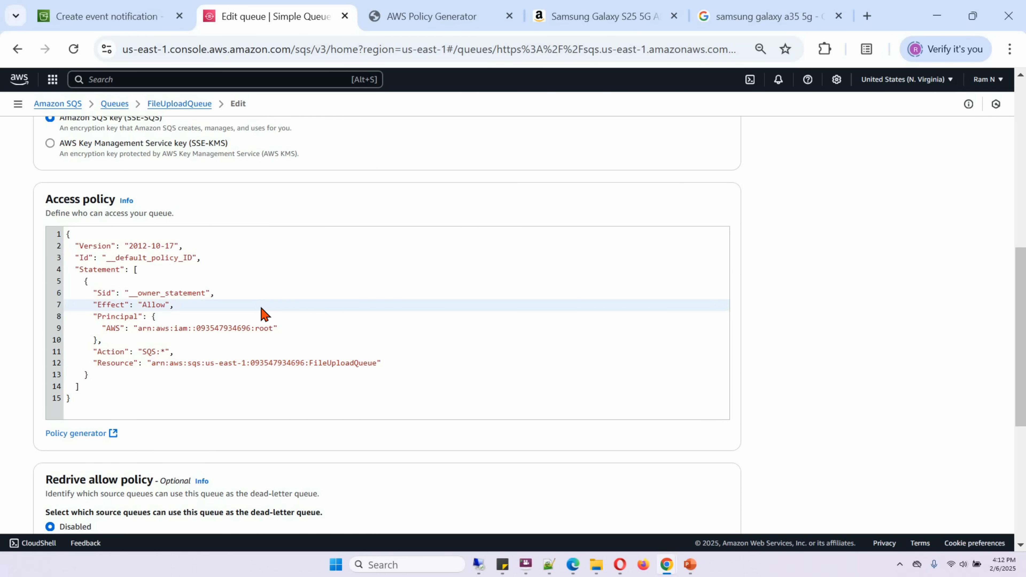
key("ctrl+a")
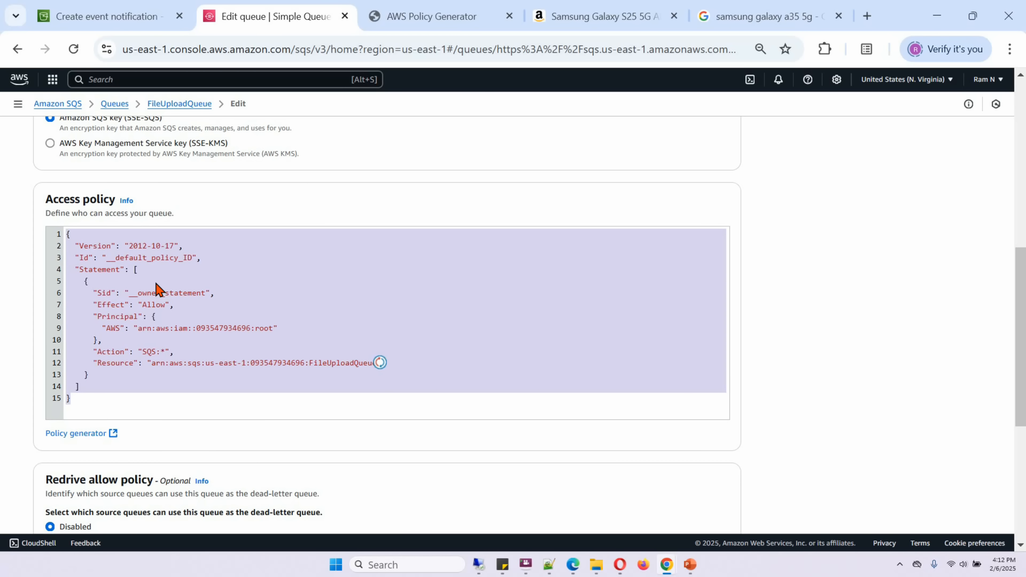
key("BackSpace")
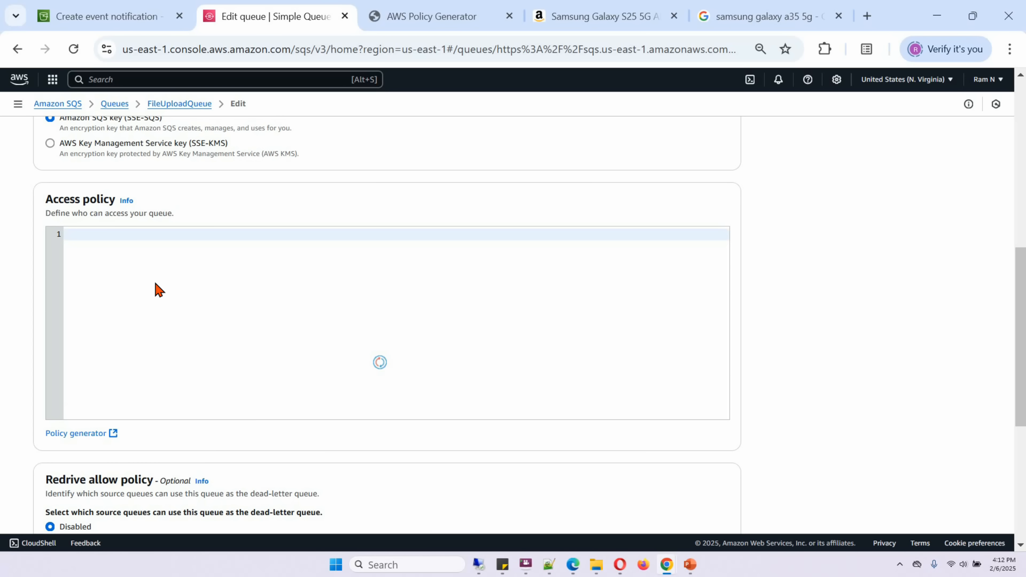
right_click(155, 288)
left_click(180, 373)
left_click_drag(1017, 348, 1018, 469)
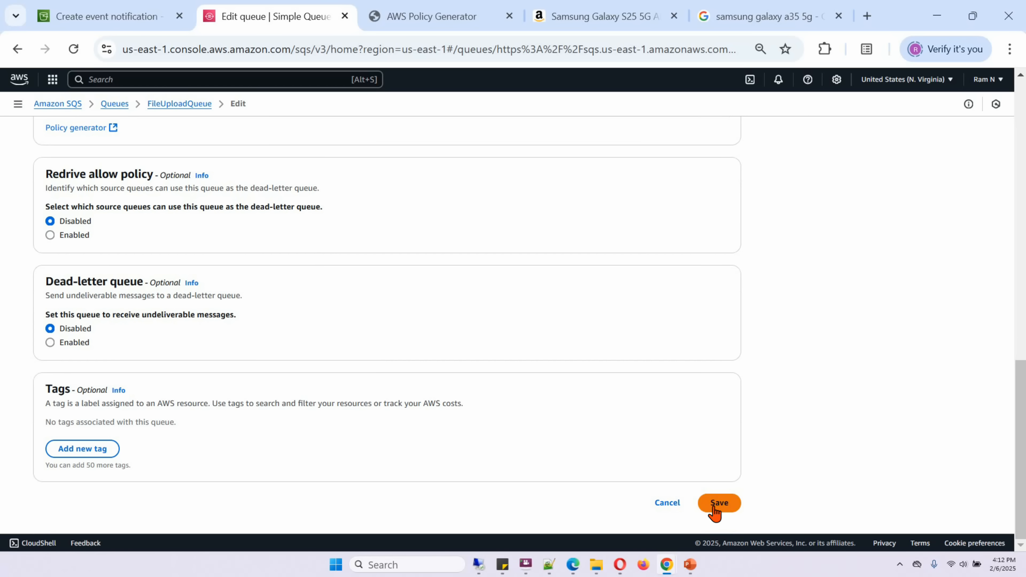
left_click(715, 505)
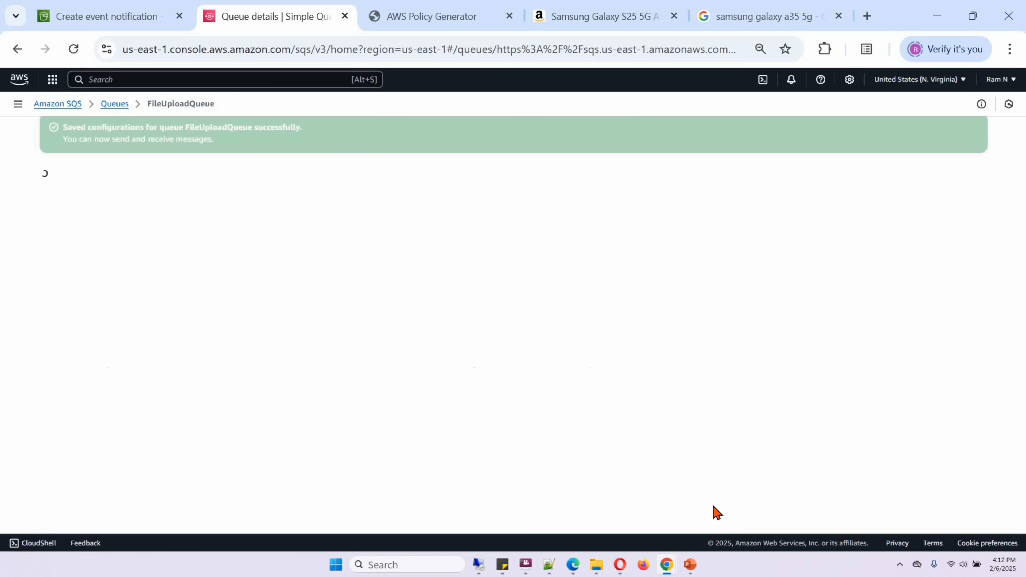
Return to the SQS queue list and save the pending event notification for the S3 bucket.
left_click(108, 105)
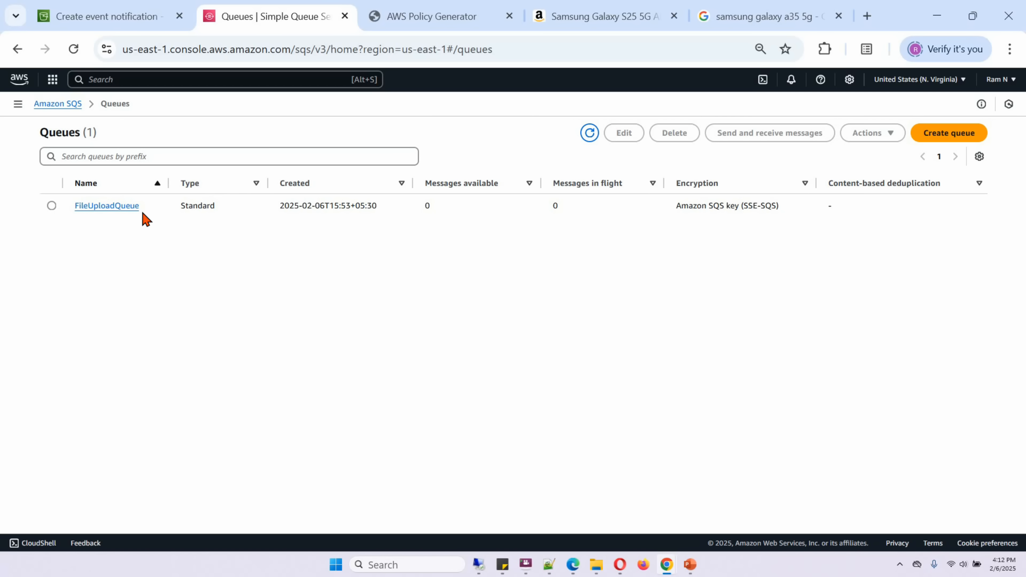
left_click(119, 20)
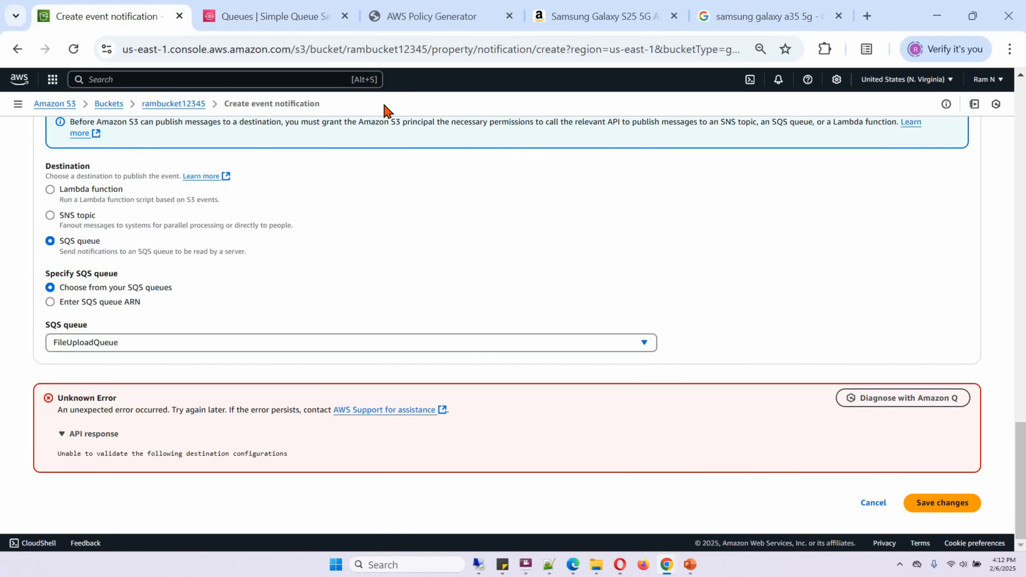
left_click(932, 507)
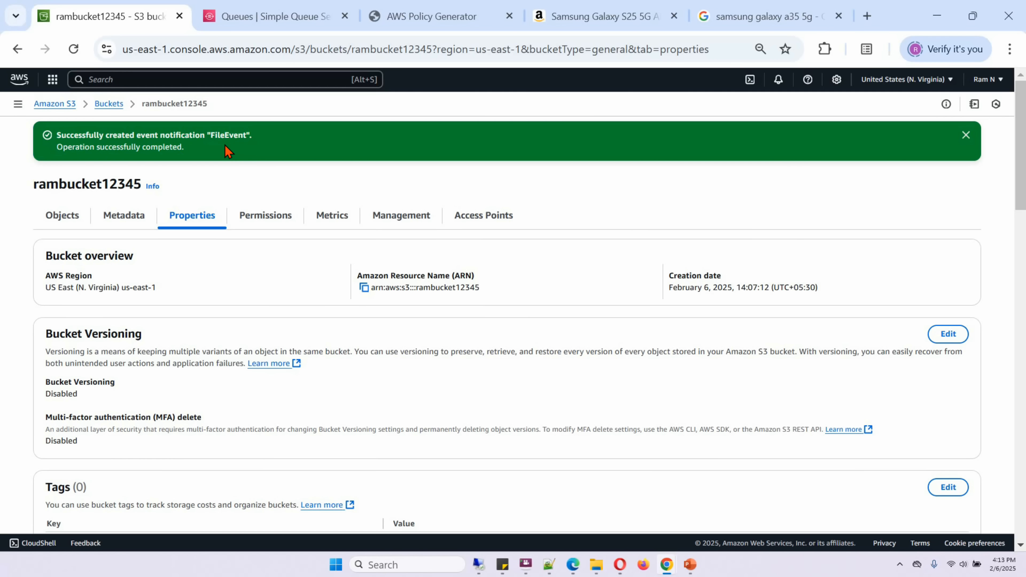
Refresh the SQS queue list, open FileUploadQueue's send and receive page and poll for messages.
left_click(238, 19)
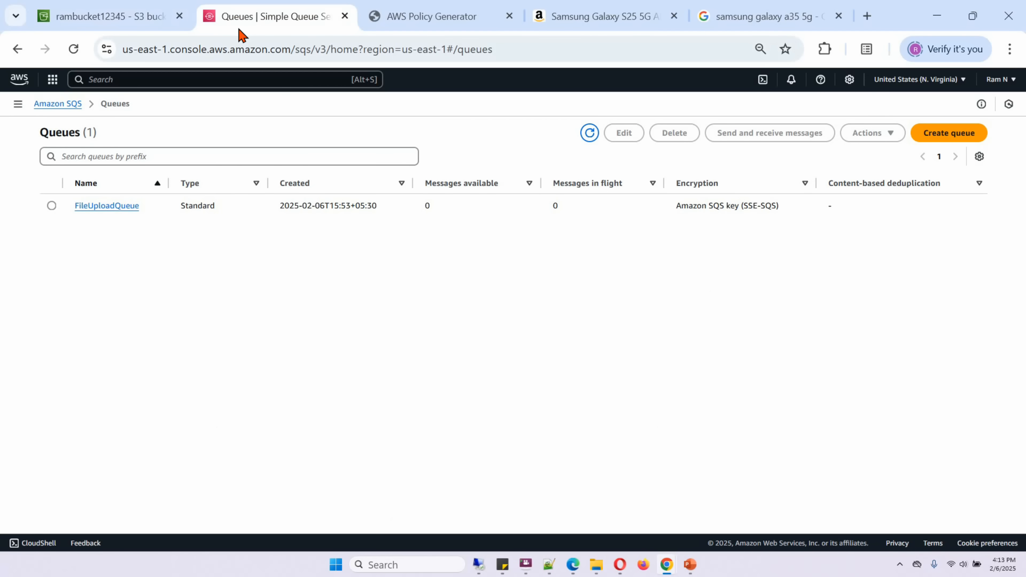
left_click(592, 136)
left_click(590, 133)
left_click(129, 206)
left_click(810, 137)
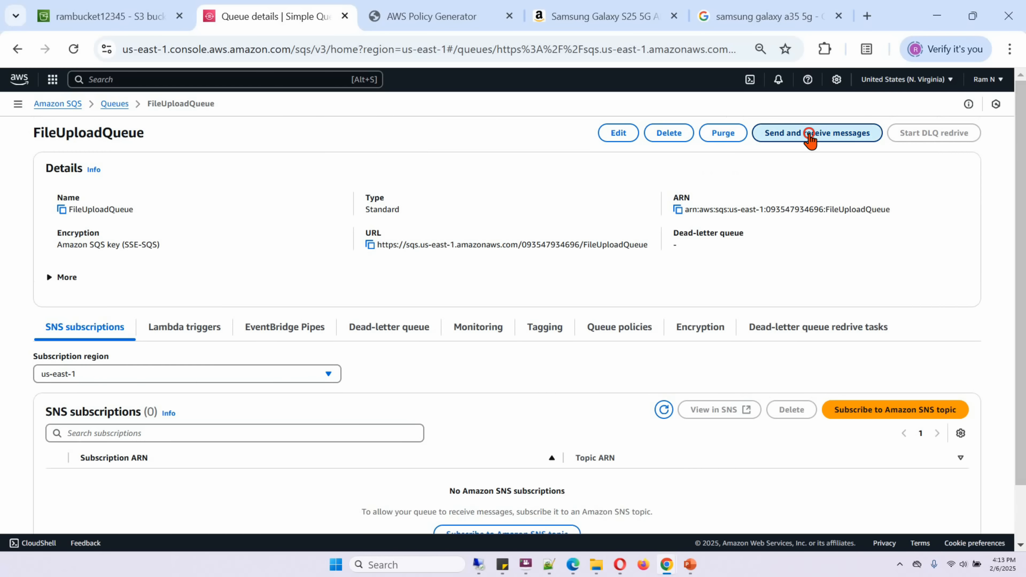
scroll(1022, 229, "down", 3)
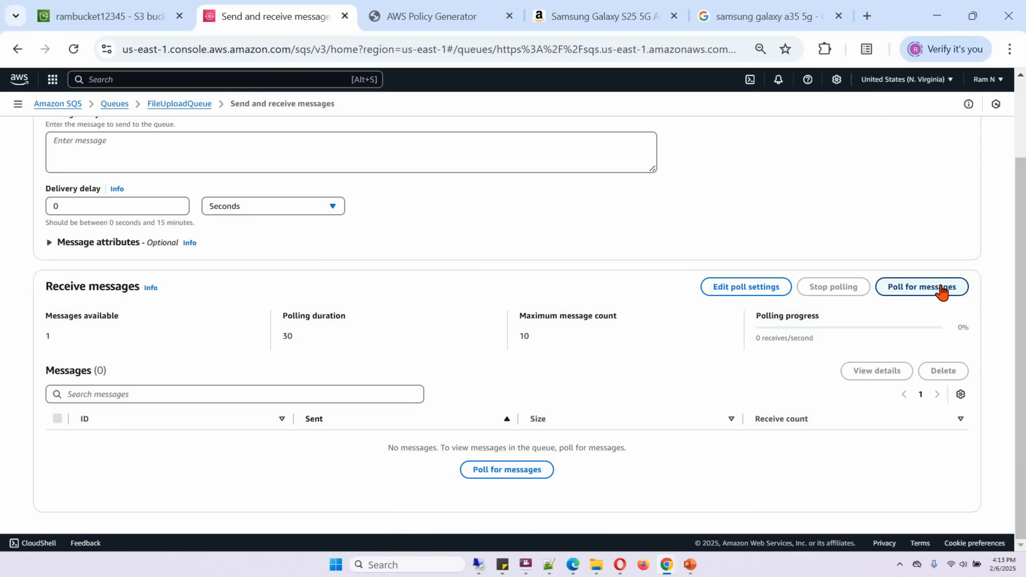
left_click(942, 288)
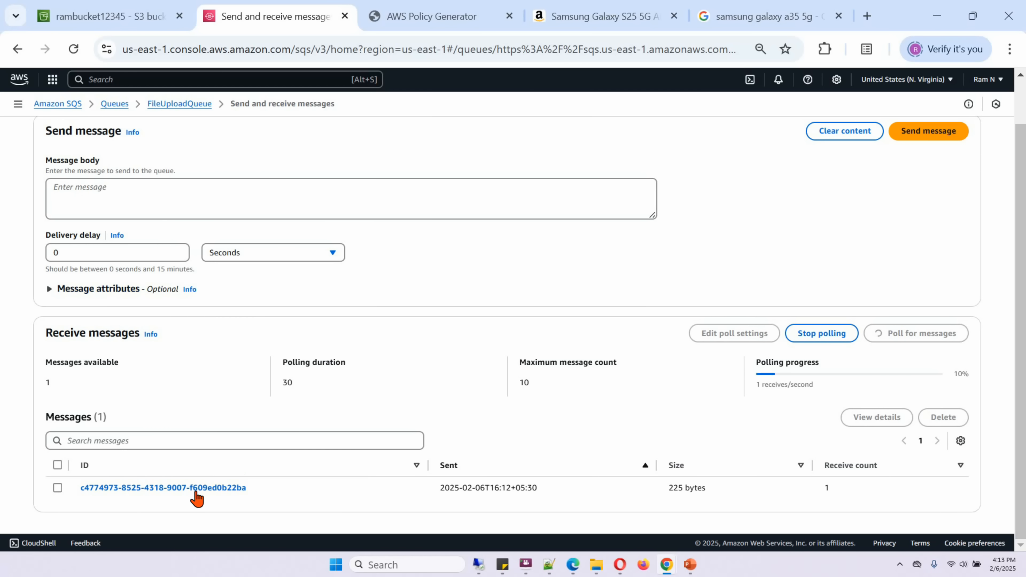
Open the message received in FileUploadQueue and examine the event type in its body.
left_click(175, 489)
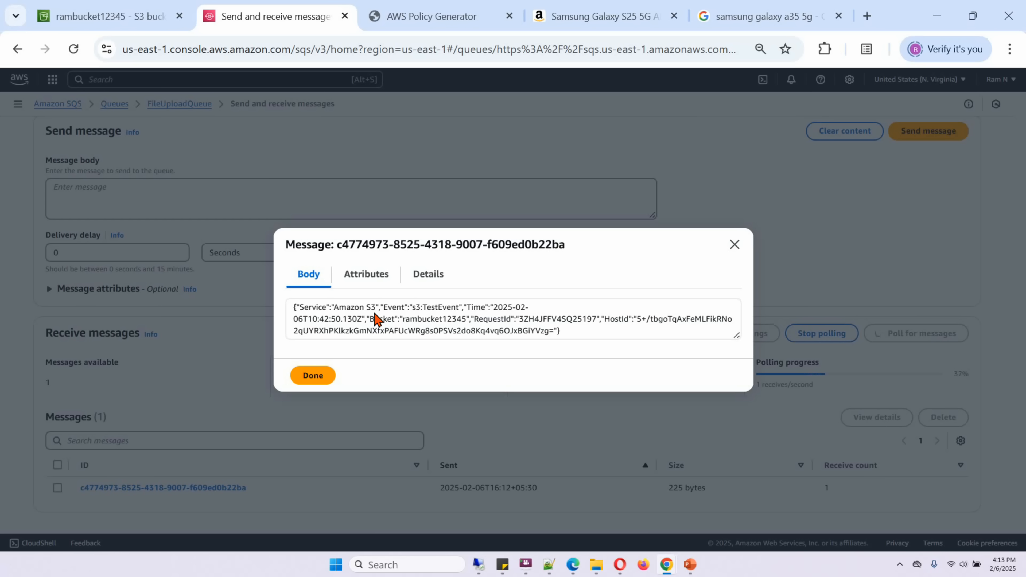
double_click(418, 310)
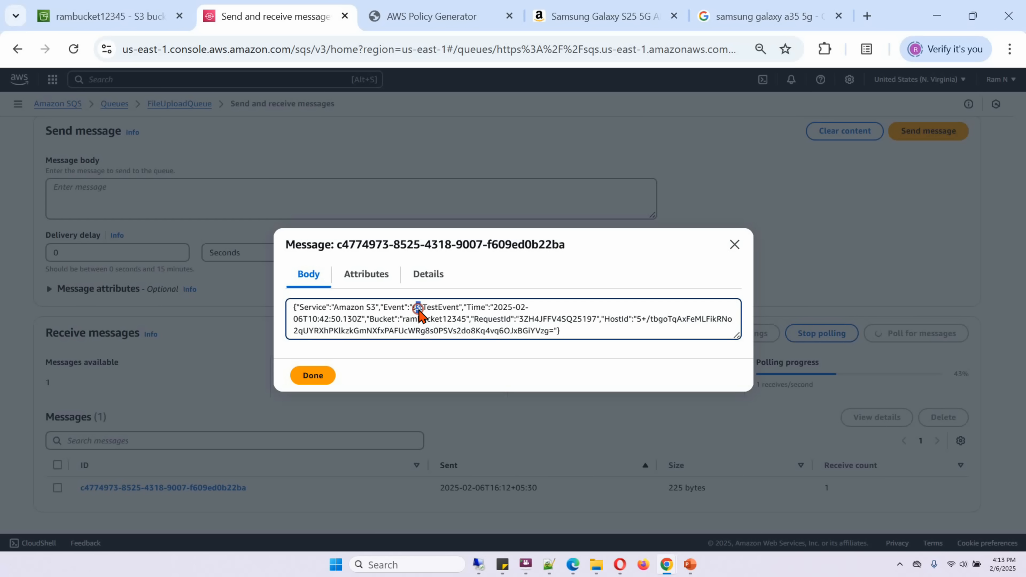
left_click_drag(418, 310, 456, 310)
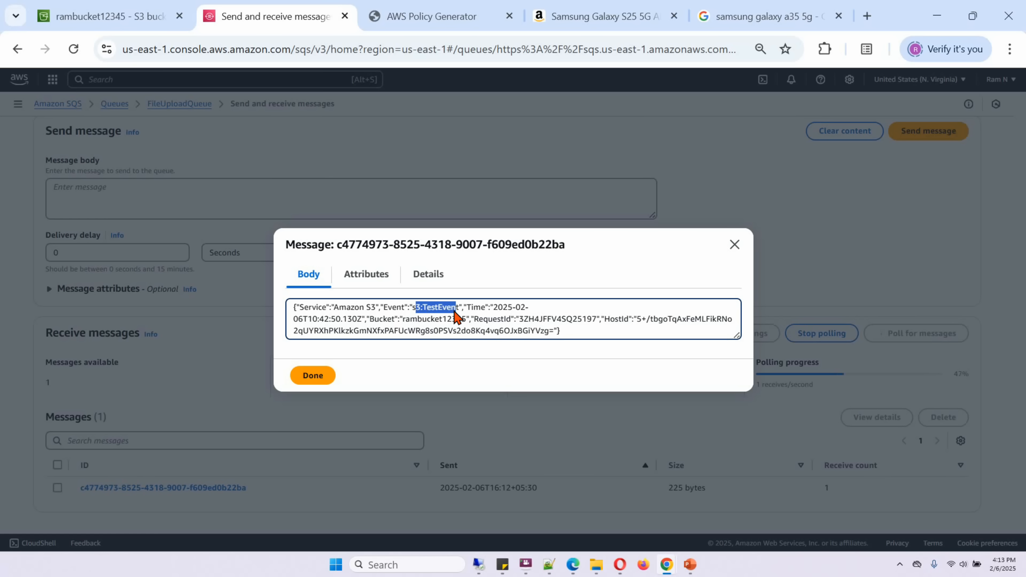
left_click(497, 330)
Go back to the S3 bucket list, open rambucket12345 and start an upload to it.
left_click(71, 16)
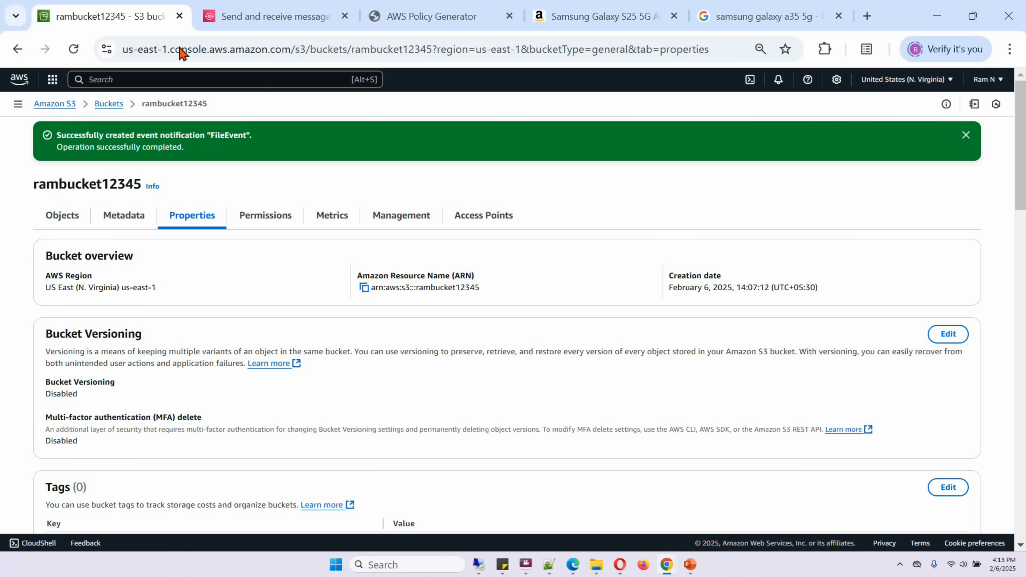
left_click(109, 104)
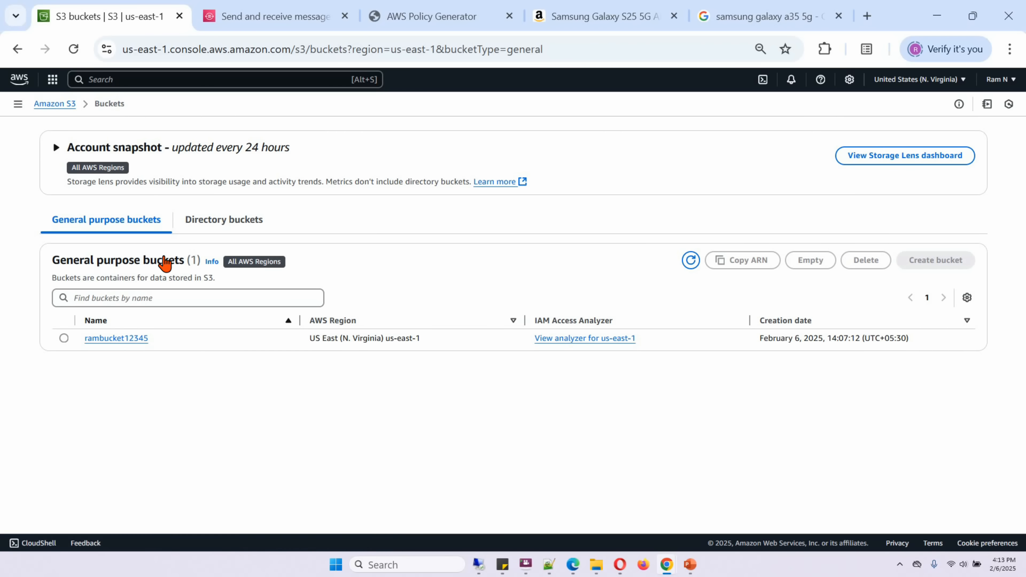
left_click(120, 339)
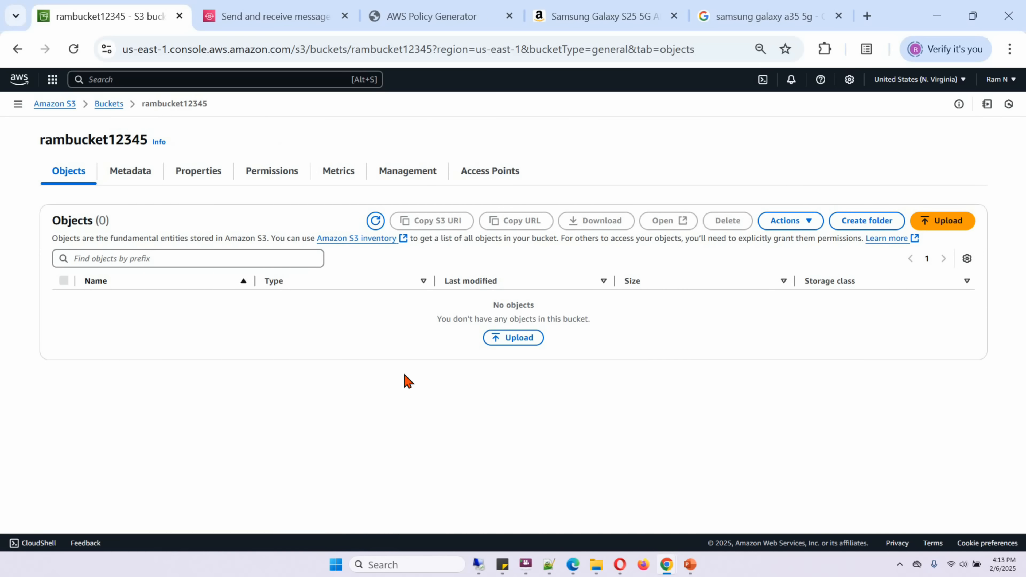
left_click(510, 339)
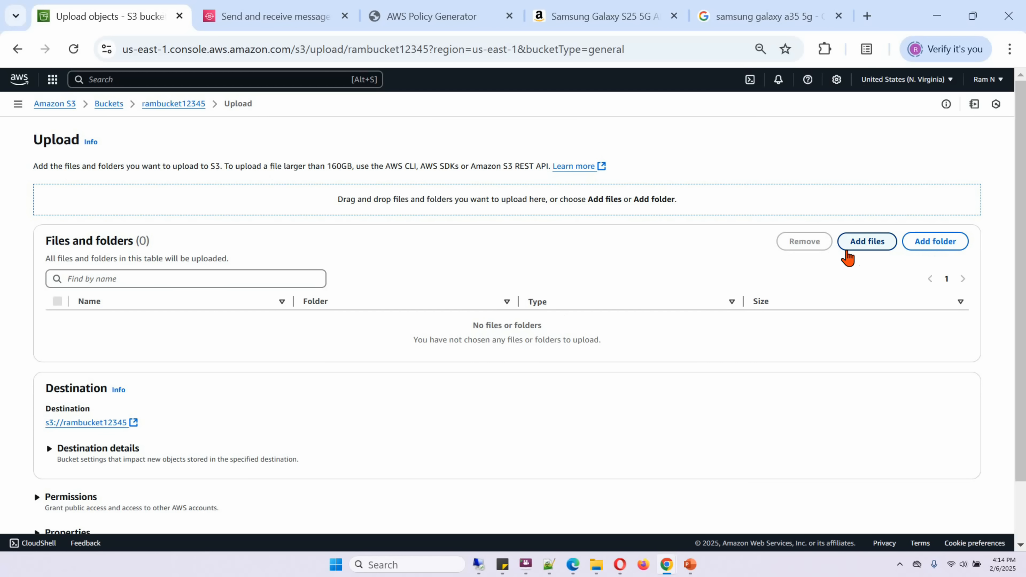
Add Bird.jpg from the images folder and upload it to the bucket.
left_click(854, 245)
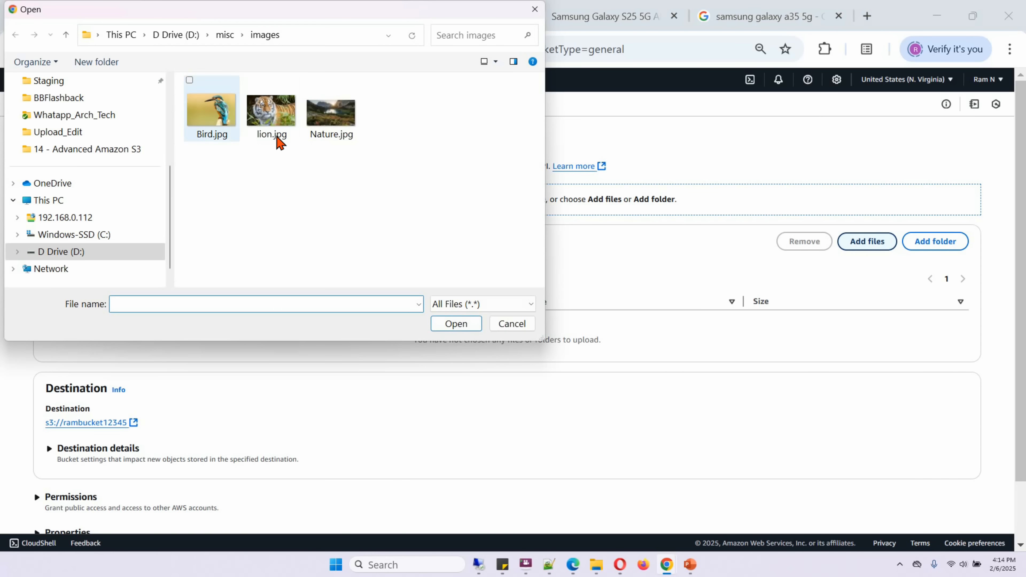
left_click(210, 119)
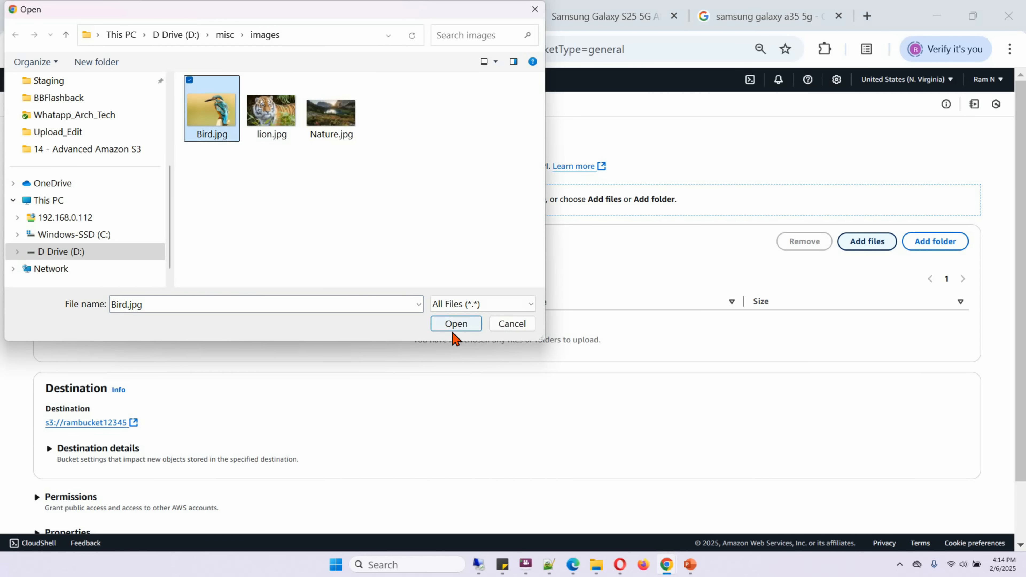
left_click(455, 324)
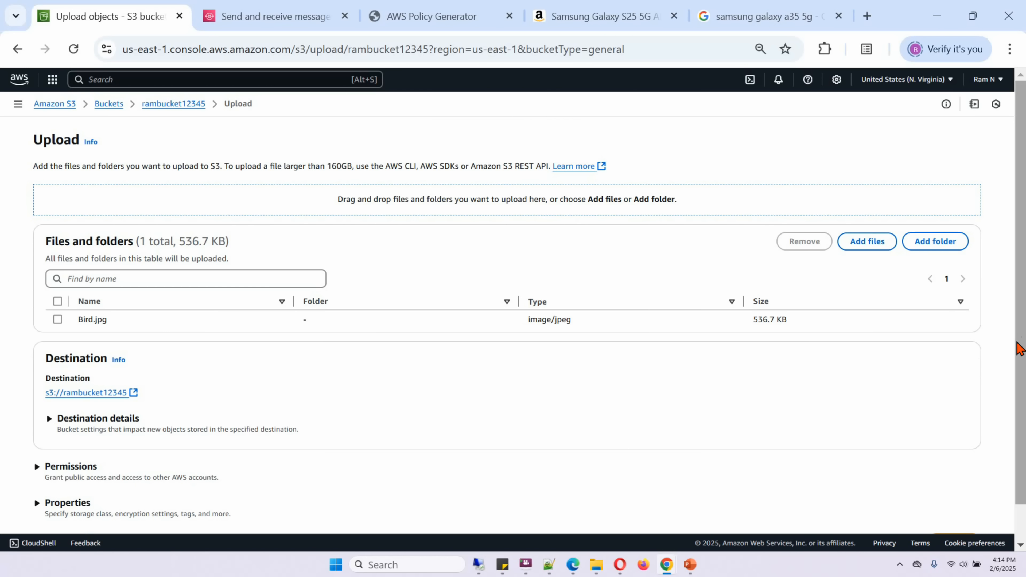
scroll(1020, 332, "down", 2)
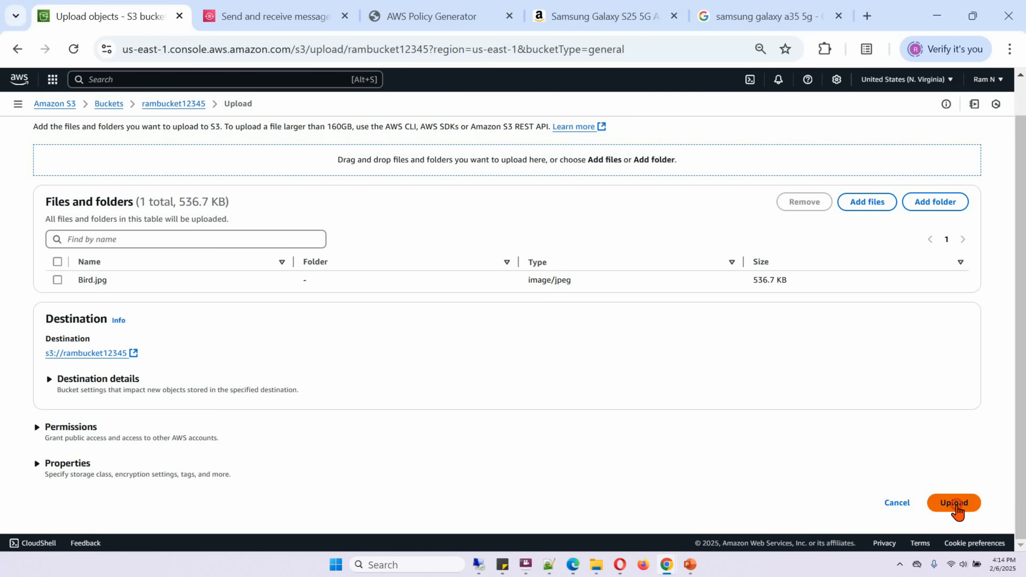
left_click(958, 508)
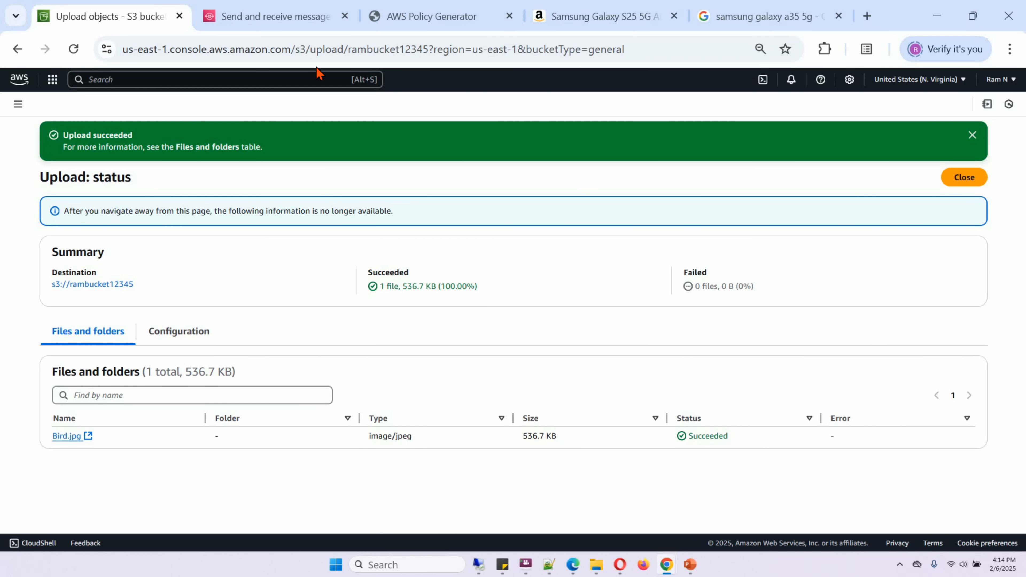
Return to FileUploadQueue's send and receive page, close the open test message and poll for messages again.
mouse_move(283, 18)
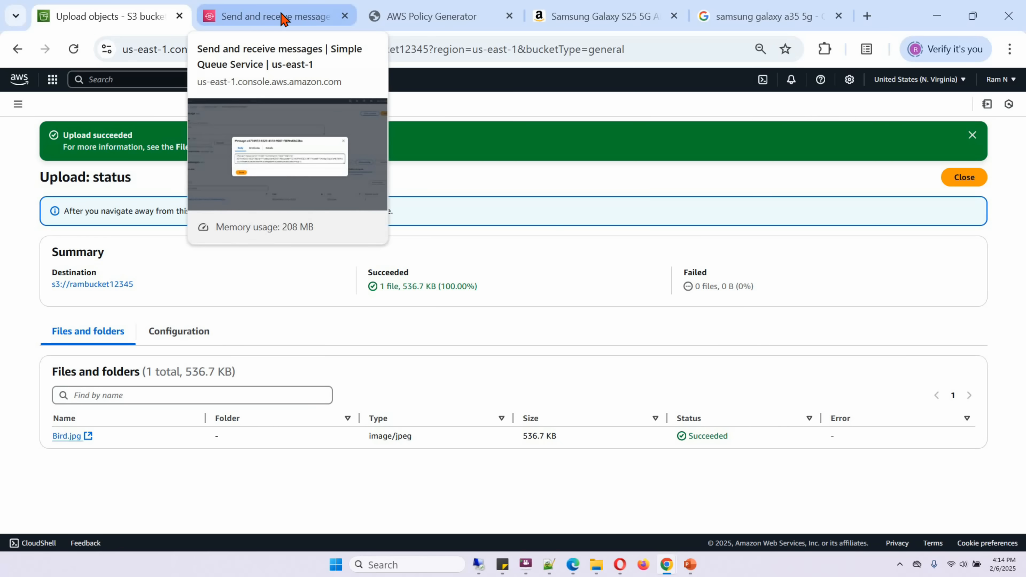
left_click(283, 18)
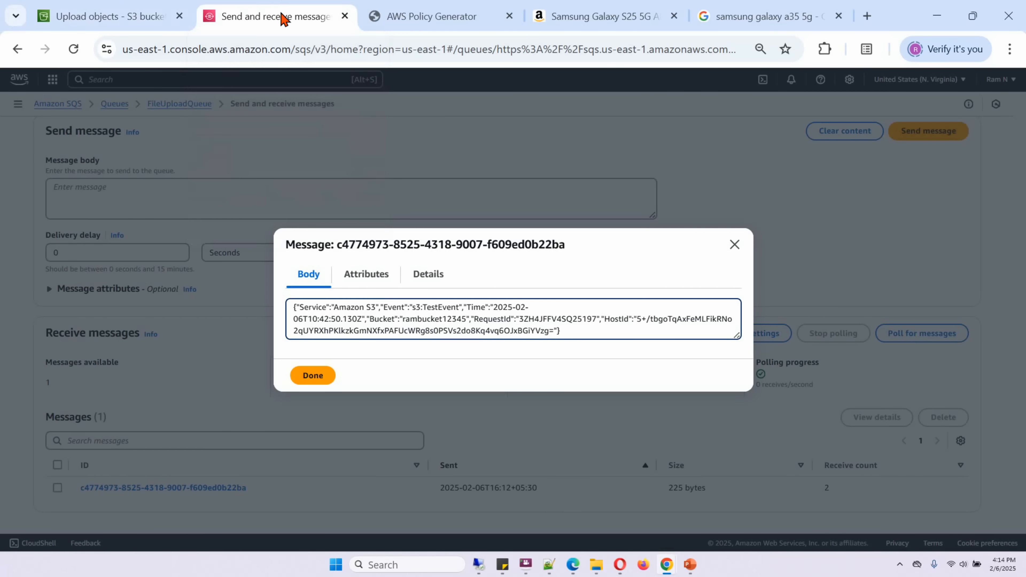
left_click(735, 244)
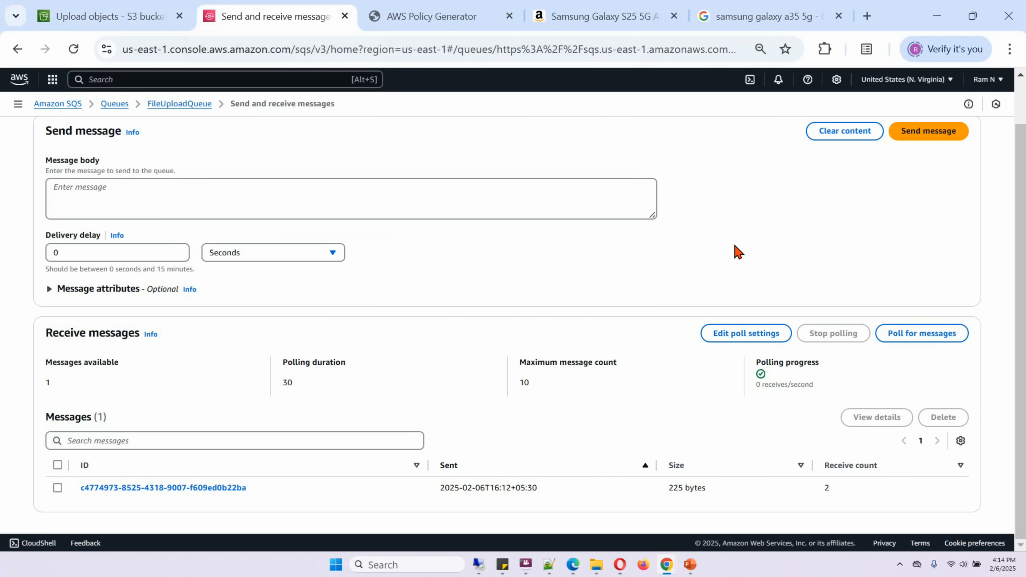
left_click(909, 335)
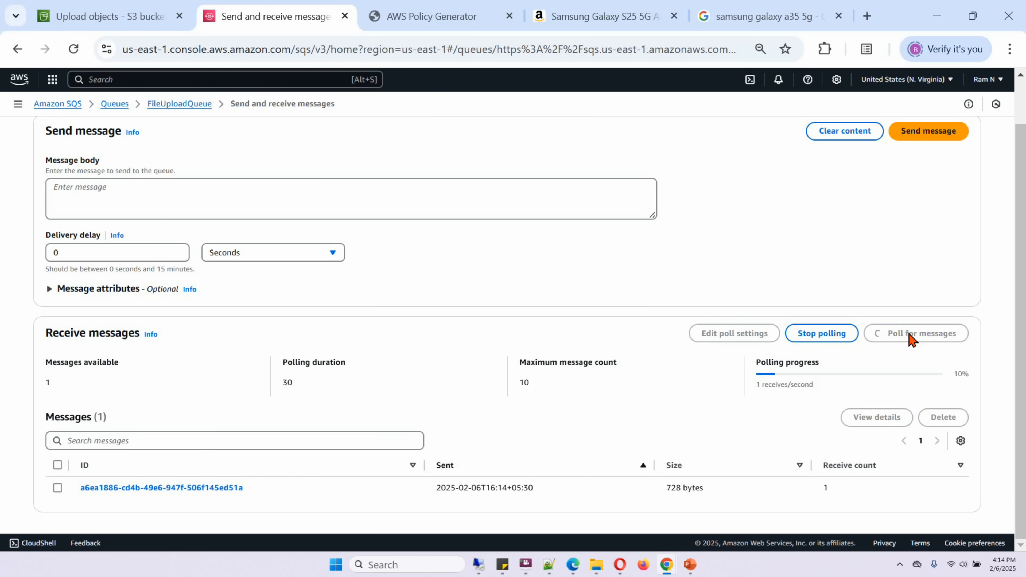
scroll(483, 366, "down", 1)
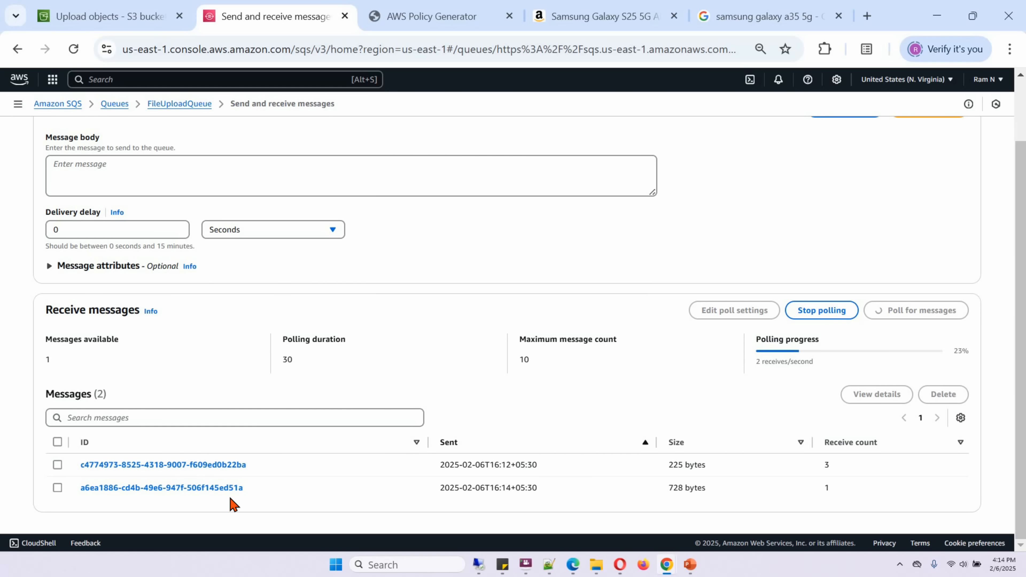
Open the newer 728-byte message and examine the event name and object key in its body, plus its details.
left_click(214, 489)
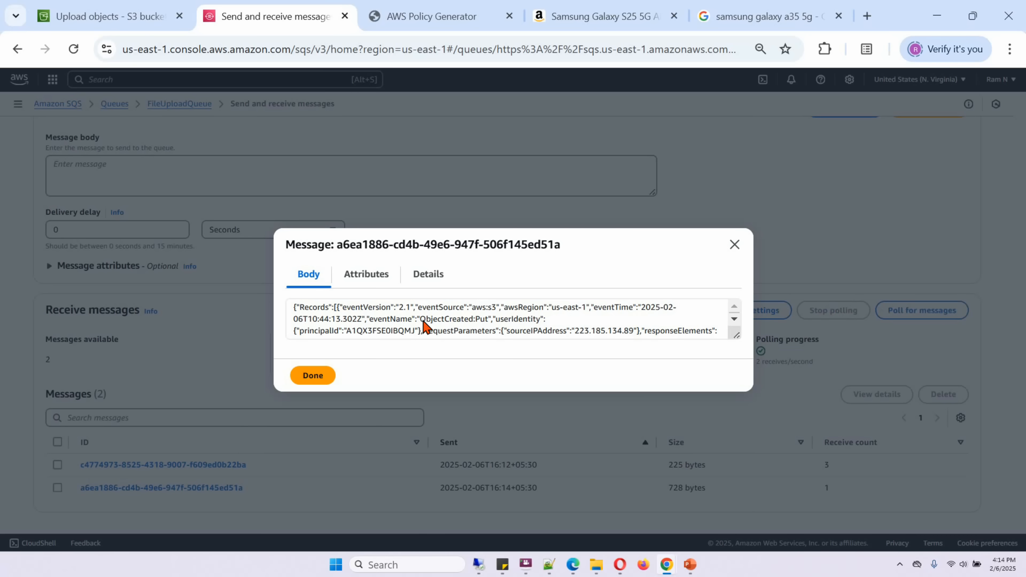
left_click_drag(423, 318, 490, 326)
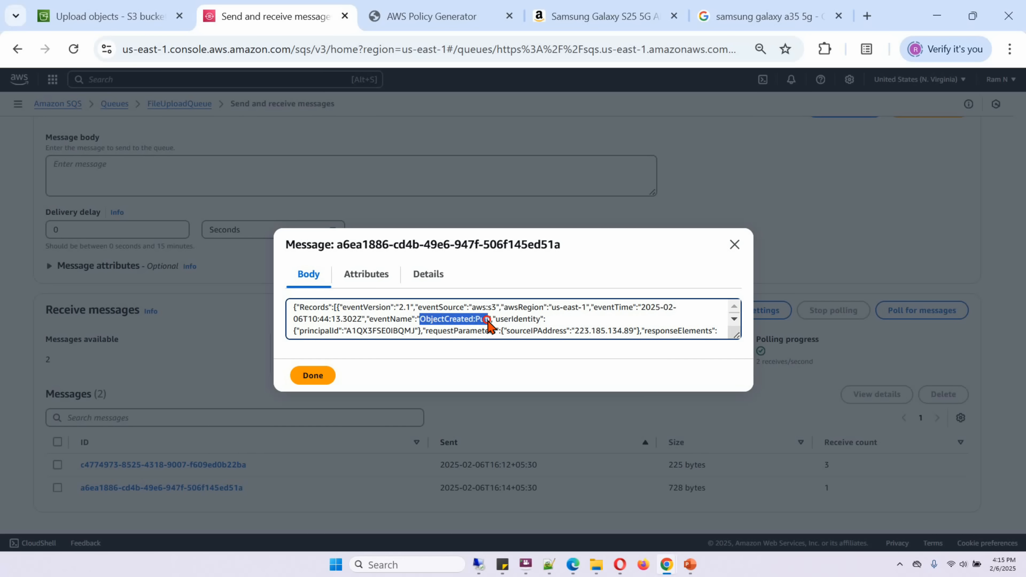
left_click(735, 319)
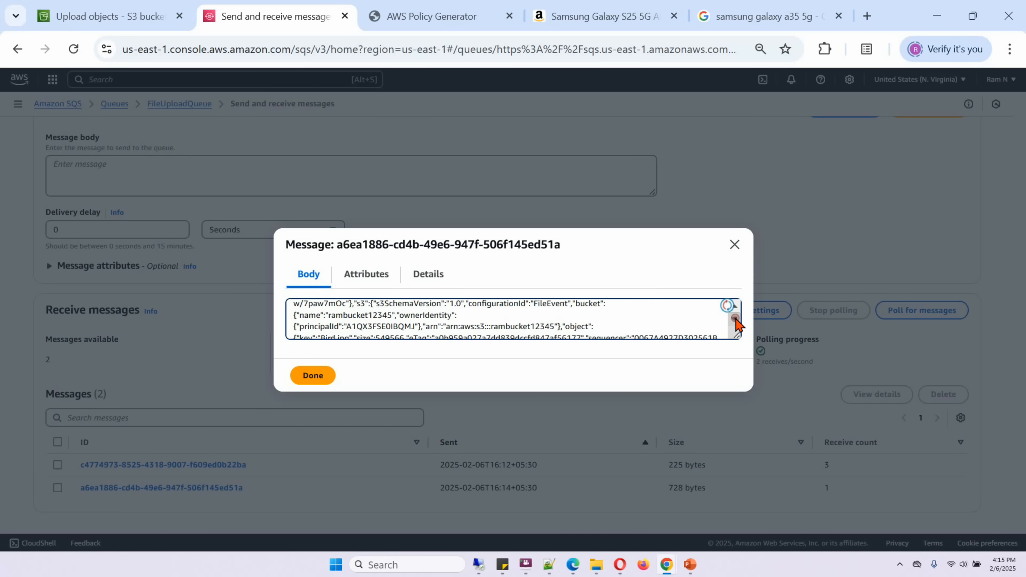
left_click(735, 319)
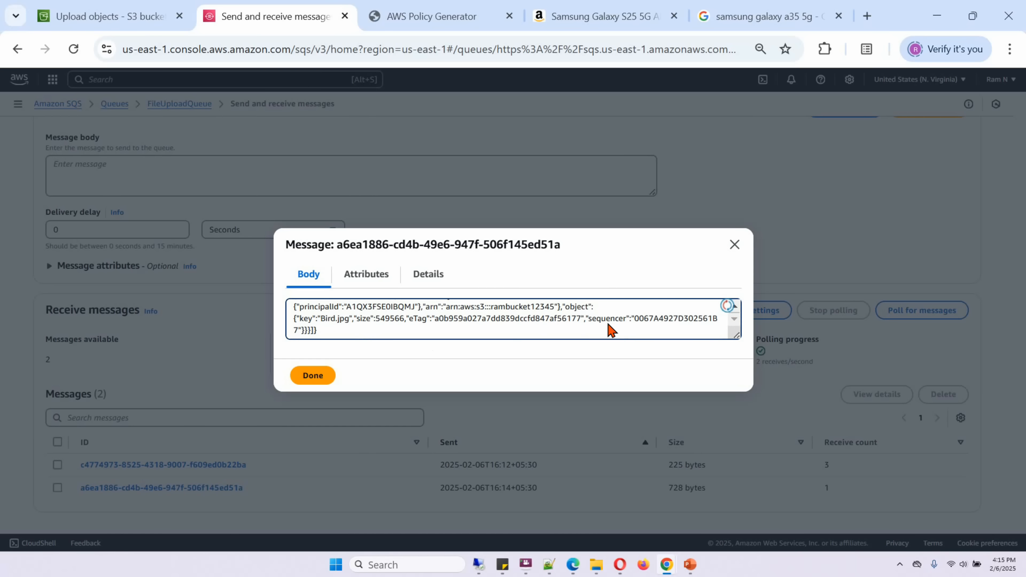
left_click_drag(321, 322, 344, 323)
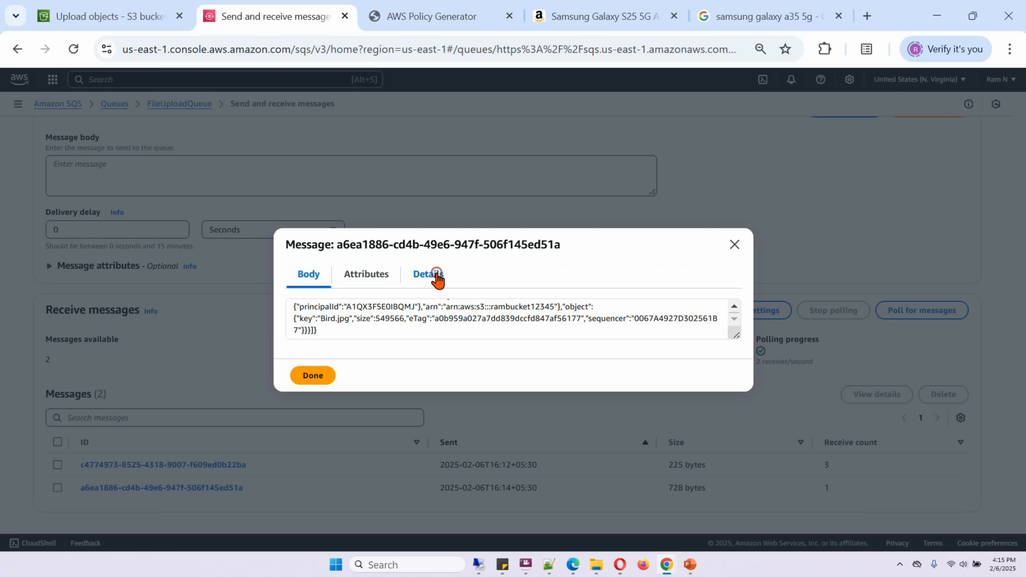
left_click(438, 278)
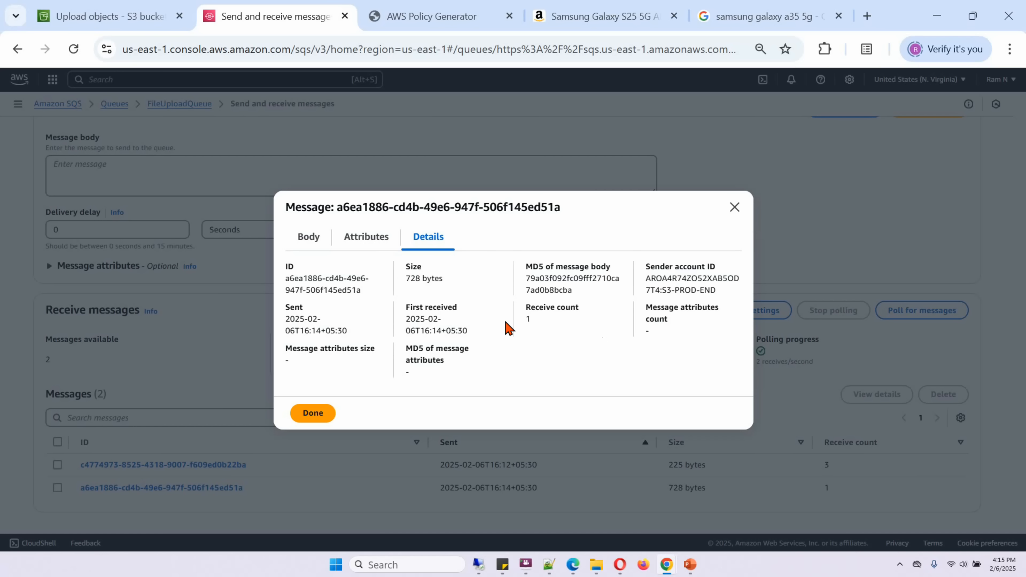